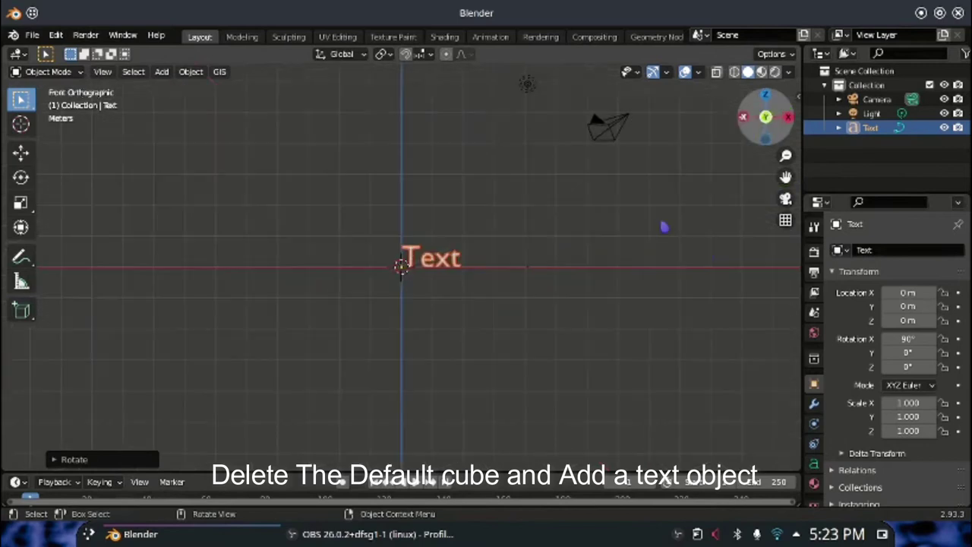
Replace the text object's default wording with "Blender"
scroll(655, 263, up, 3)
key(Tab)
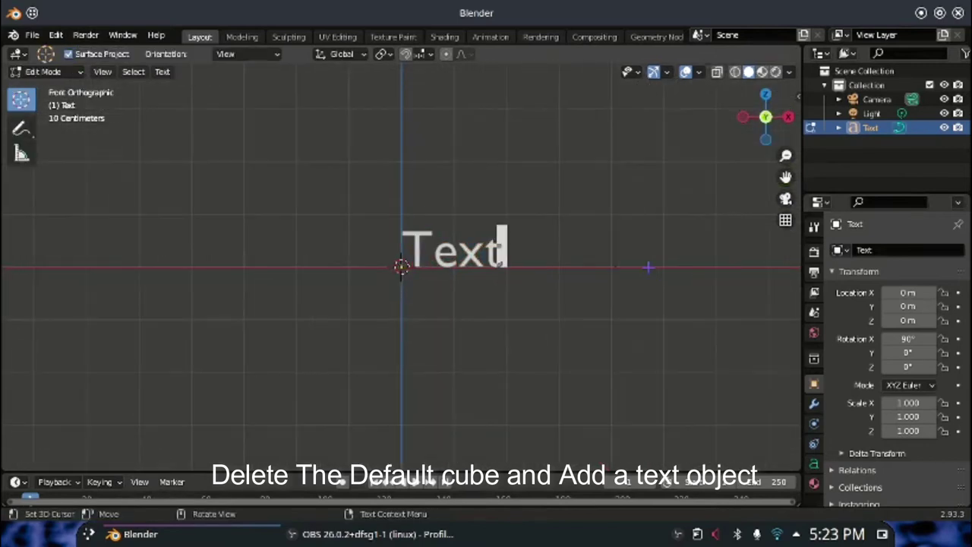
key(BackSpace)
key(BackSpace)
key(BackSpace)
key(BackSpace)
text(Blender)
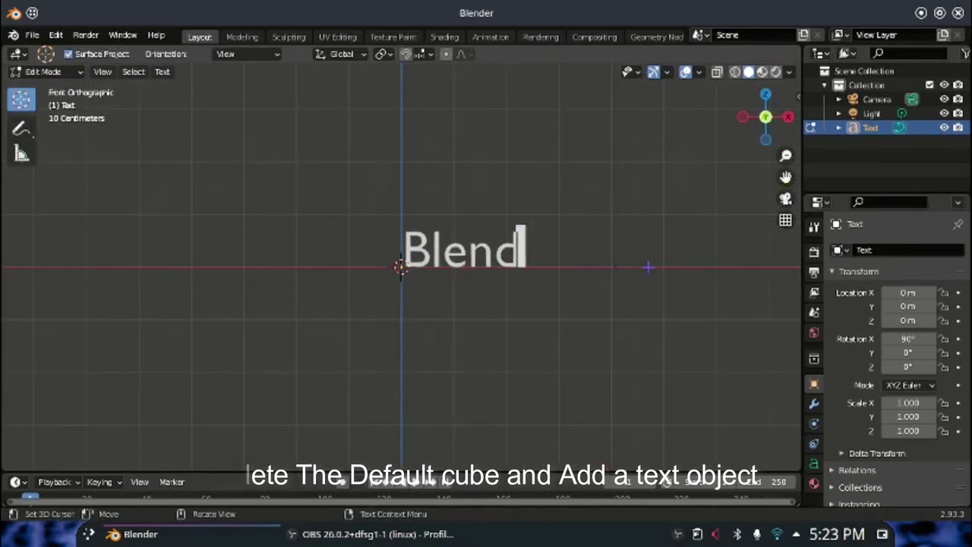
key(Tab)
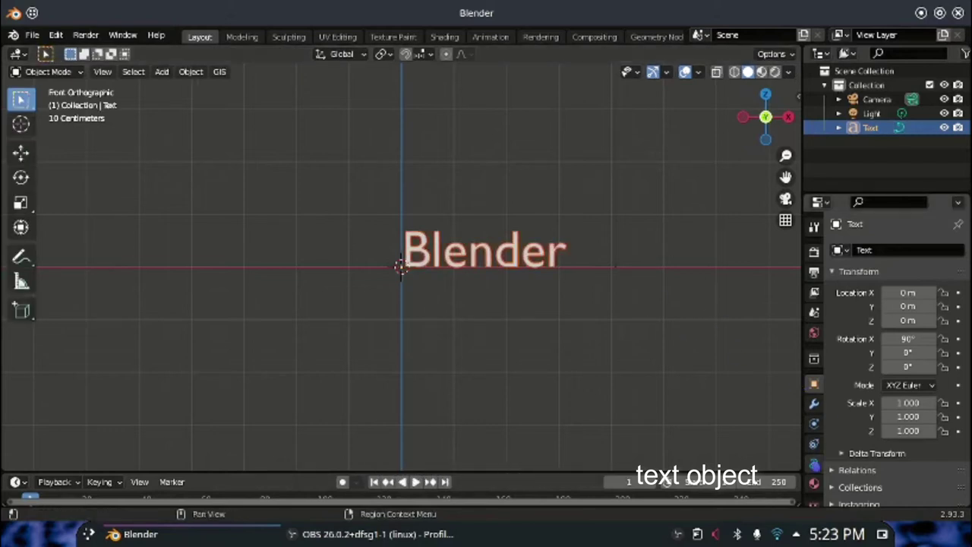
Shift the text sideways with a paragraph spacing Offset X of -1.5 m
click(813, 463)
scroll(929, 441, down, 5)
drag(930, 441, 852, 441)
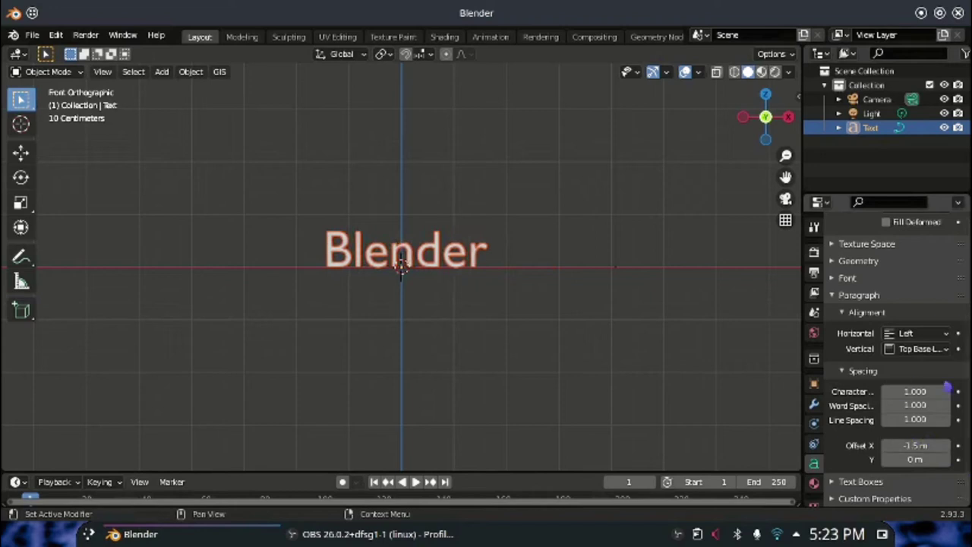
scroll(897, 365, up, 5)
Add a Bezier circle at the origin and scale its points up in Edit Mode to about the width of the text
key(shift+a)
mouse_move(538, 253)
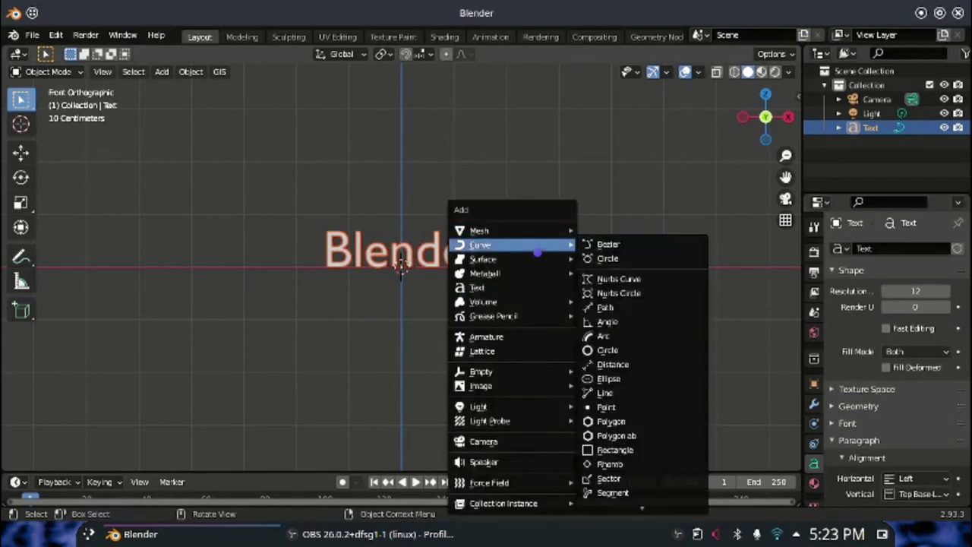
click(584, 262)
middle_drag(524, 279, 544, 332)
key(Tab)
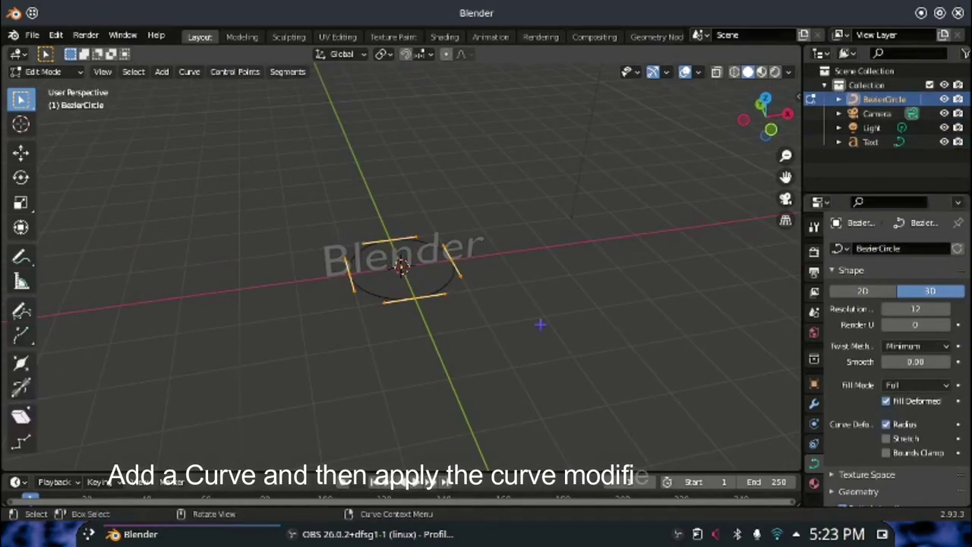
key(s)
click(591, 348)
key(Tab)
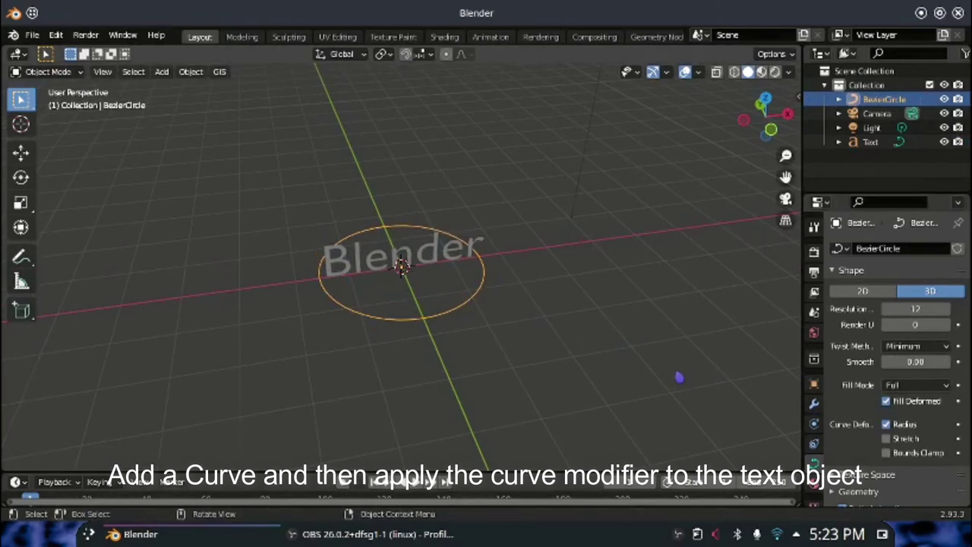
Select the Blender text object and show its modifier properties
click(448, 266)
click(815, 404)
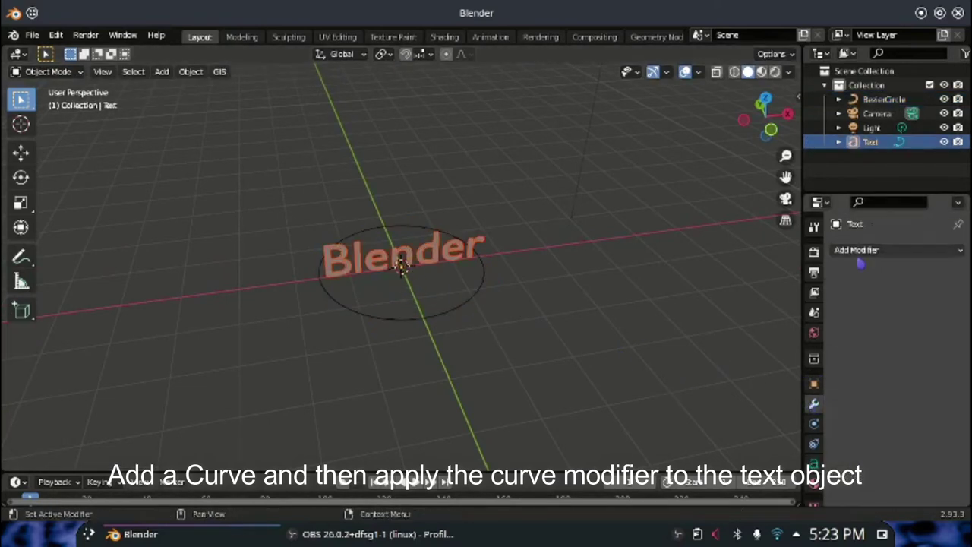
click(860, 251)
click(824, 305)
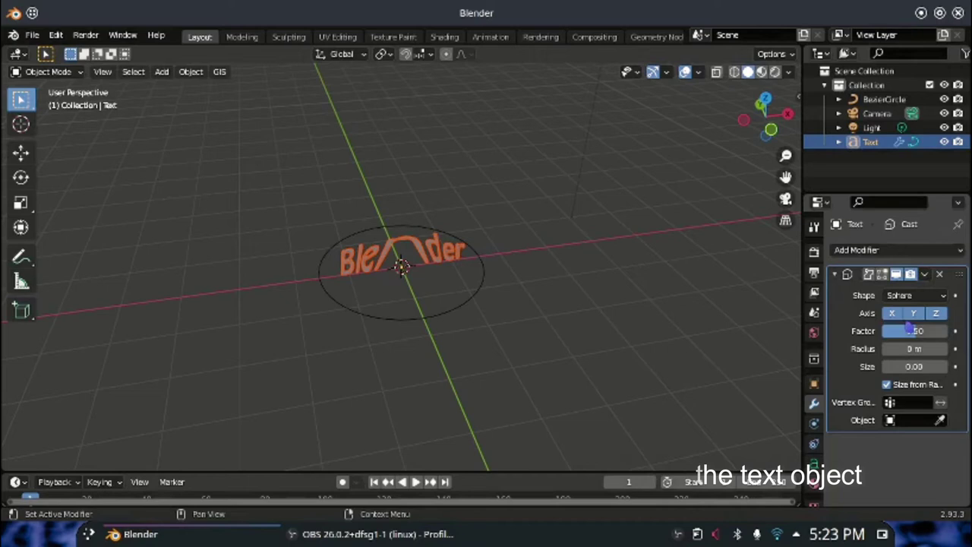
click(941, 275)
Add a Curve modifier to the text with BezierCircle as its curve object
click(896, 252)
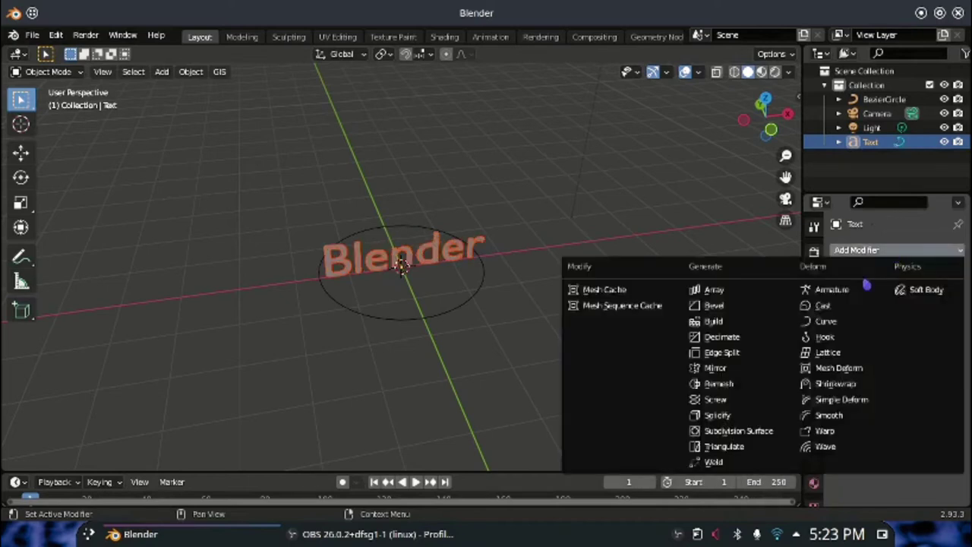
click(825, 321)
click(857, 296)
click(828, 320)
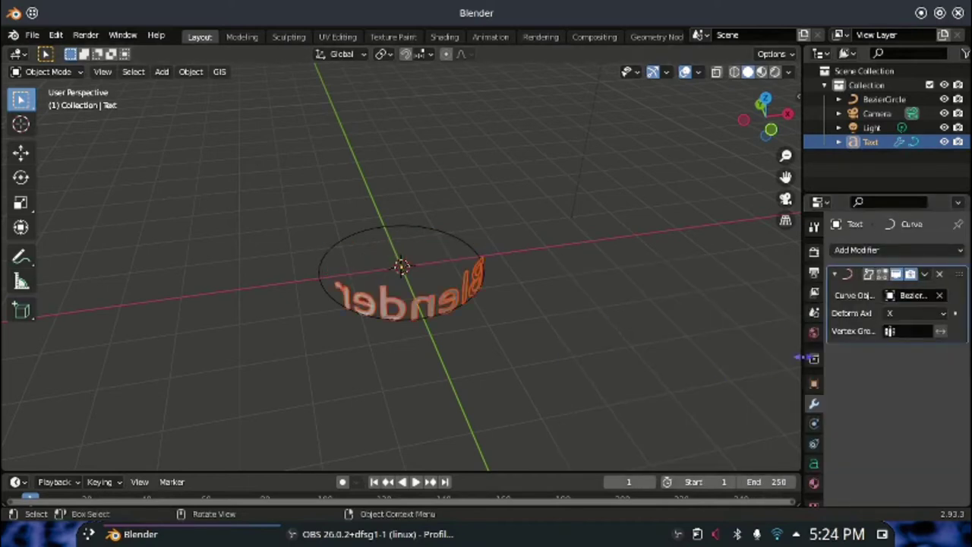
Set the Curve modifier's deform axis to -X and rotate the text 90° about the X axis
click(912, 313)
click(885, 375)
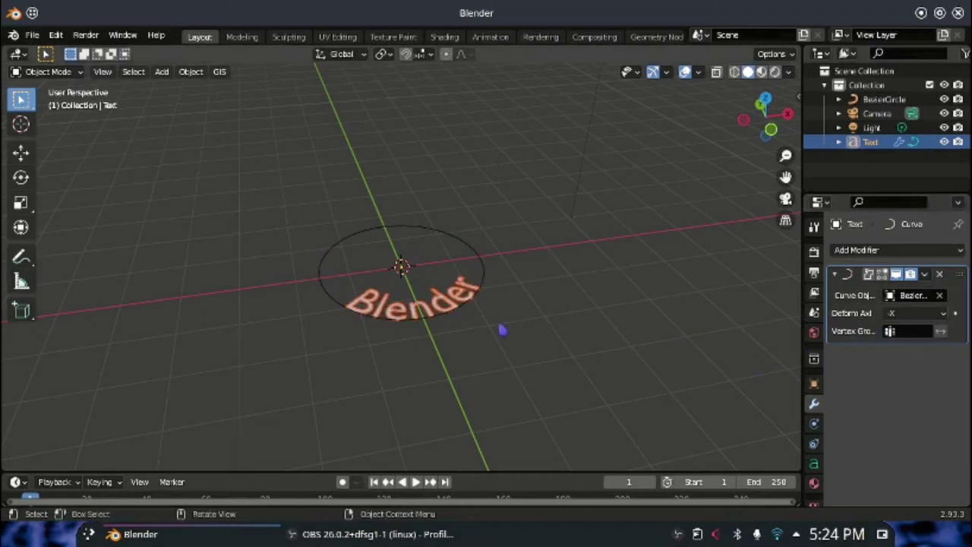
text(rx90)
key(Return)
Give the text depth with a geometry Extrude value of 0.07 m
click(815, 463)
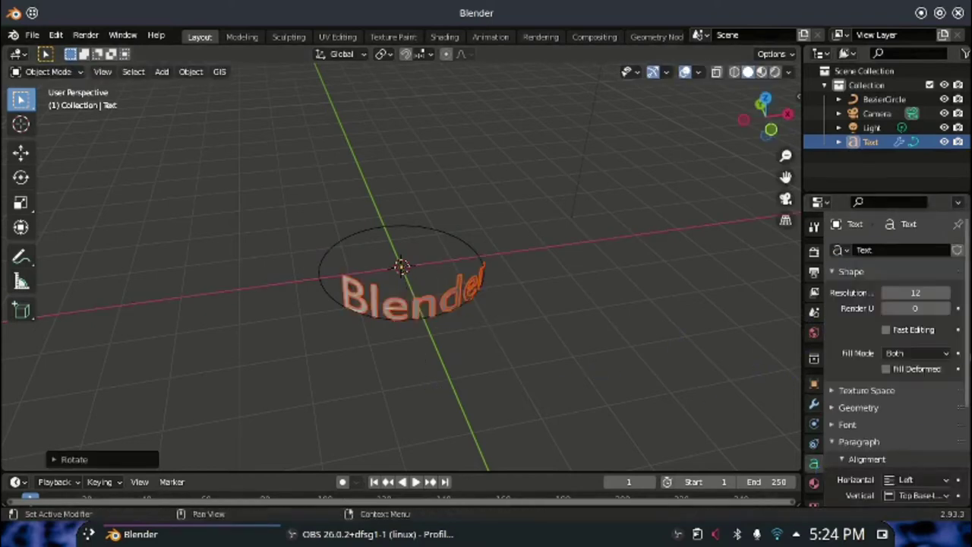
scroll(889, 365, down, 4)
drag(970, 428, 970, 461)
click(837, 263)
drag(970, 356, 950, 346)
scroll(912, 342, up, 1)
click(723, 369)
scroll(724, 369, up, 3)
middle_drag(723, 369, 726, 333)
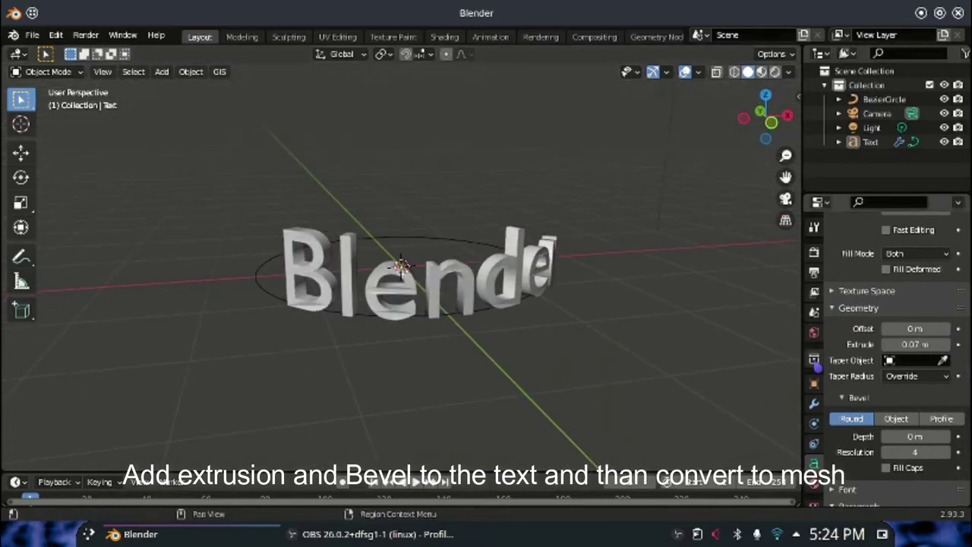
Set the text's round bevel depth to 0.01 m
click(915, 436)
text(0.0)
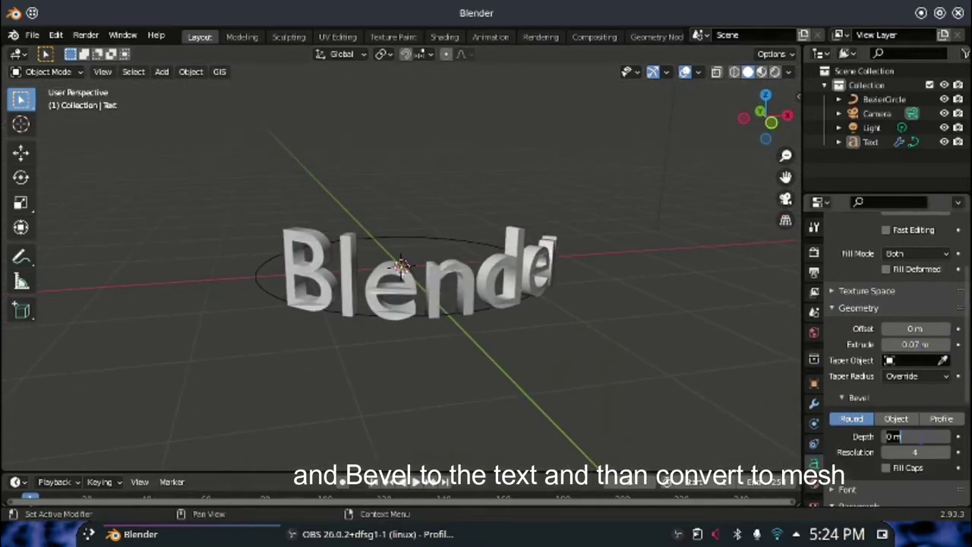
text(1)
key(Return)
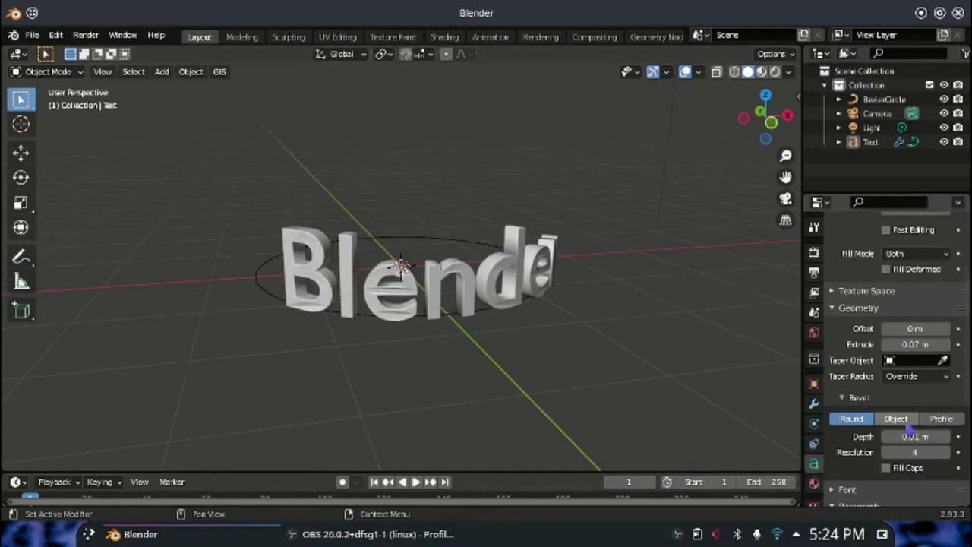
Set the text's shape resolution to 32 for the preview and 6 for the render
scroll(911, 350, up, 4)
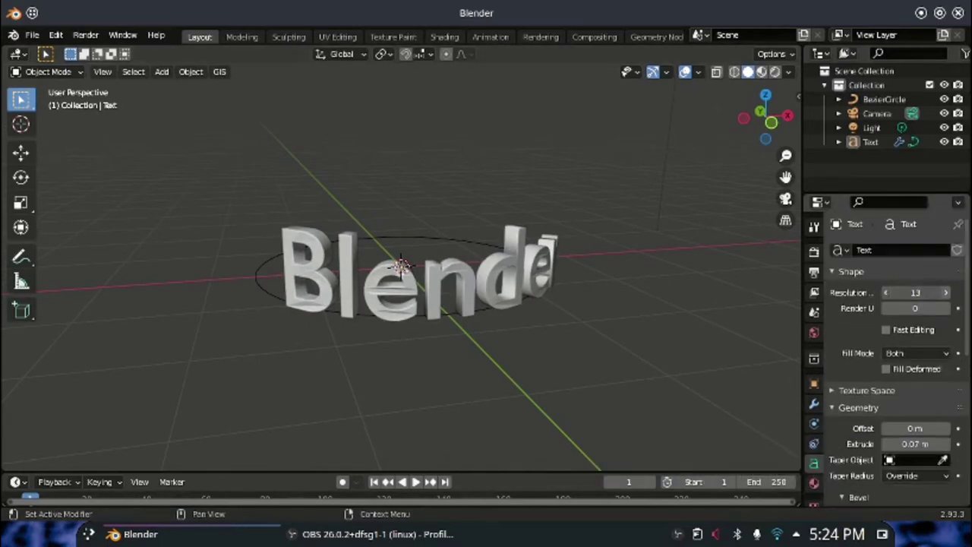
scroll(915, 308, down, 5)
scroll(896, 357, down, 4)
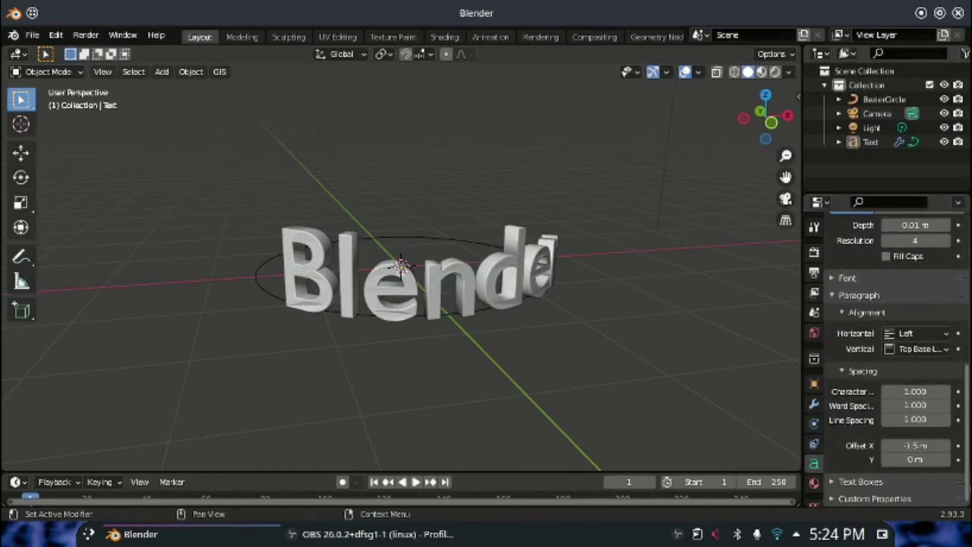
scroll(889, 357, up, 8)
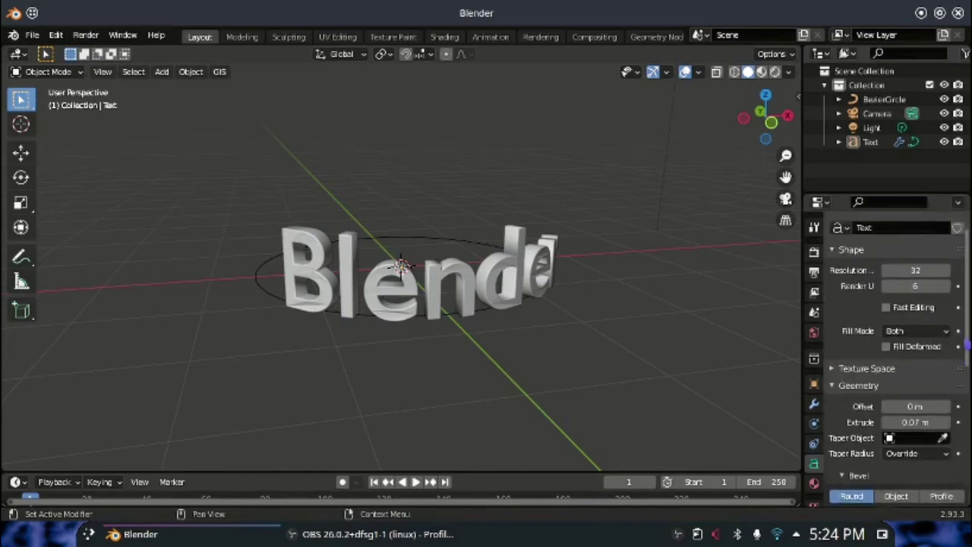
Convert the curved Blender text object to a mesh
click(502, 277)
right_click(497, 274)
mouse_move(497, 308)
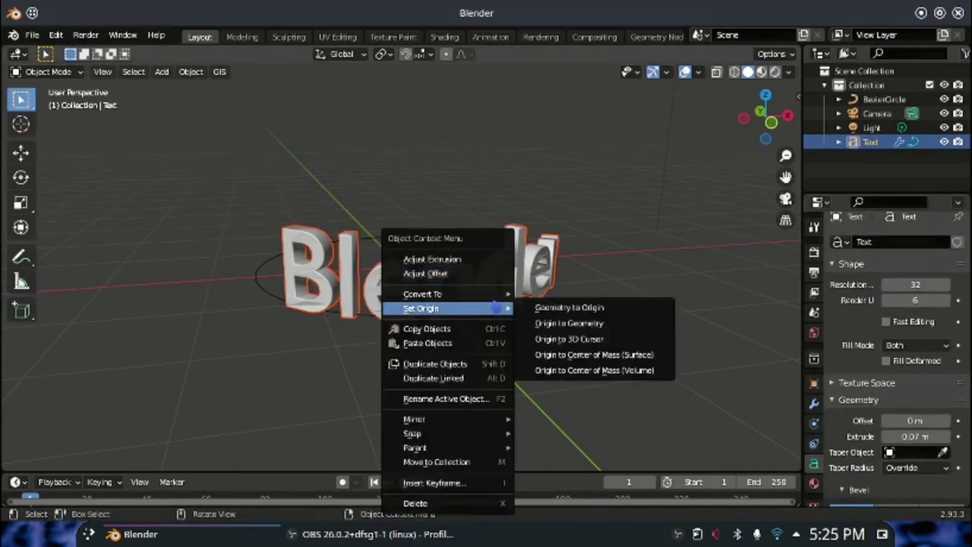
mouse_move(456, 294)
click(545, 309)
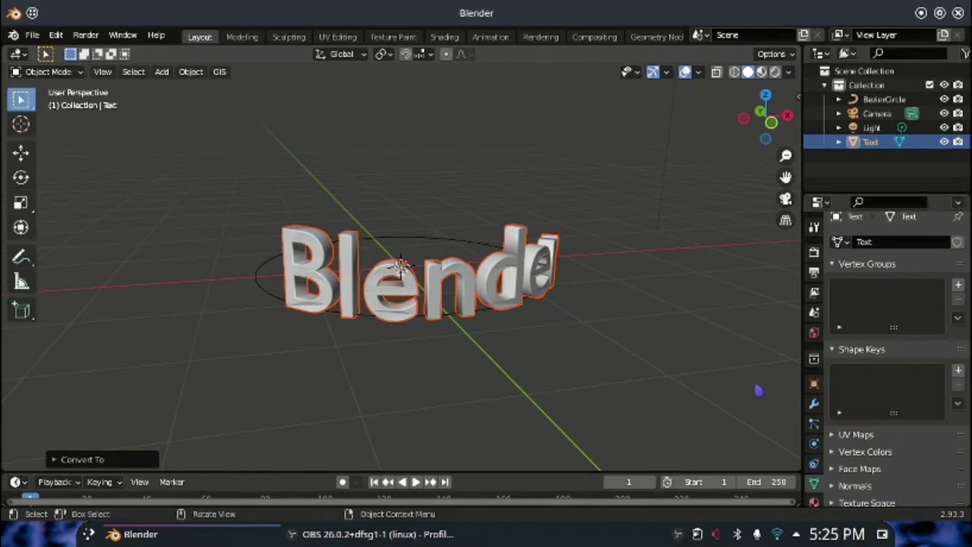
Enable Auto Smooth in the text mesh's normals settings
scroll(910, 463, down, 2)
click(897, 430)
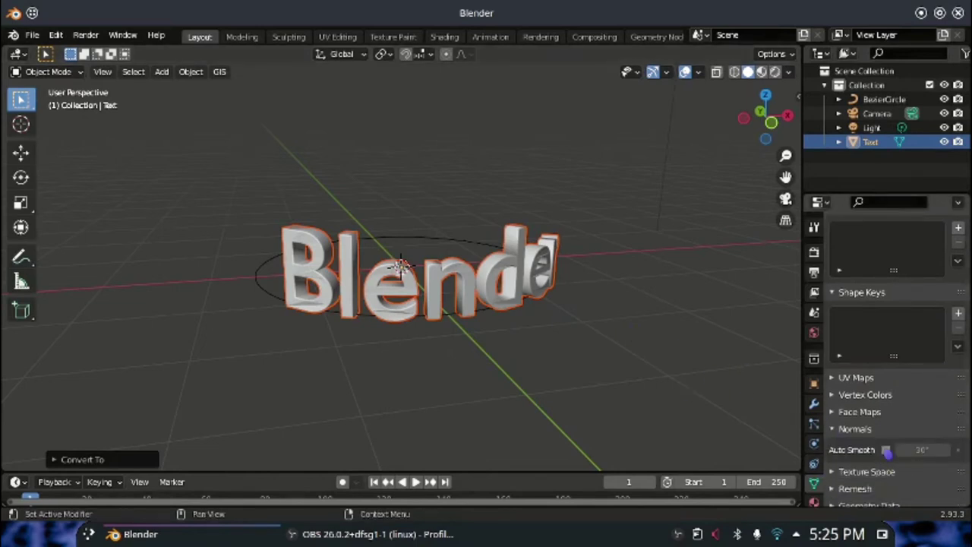
click(886, 449)
scroll(845, 471, up, 3)
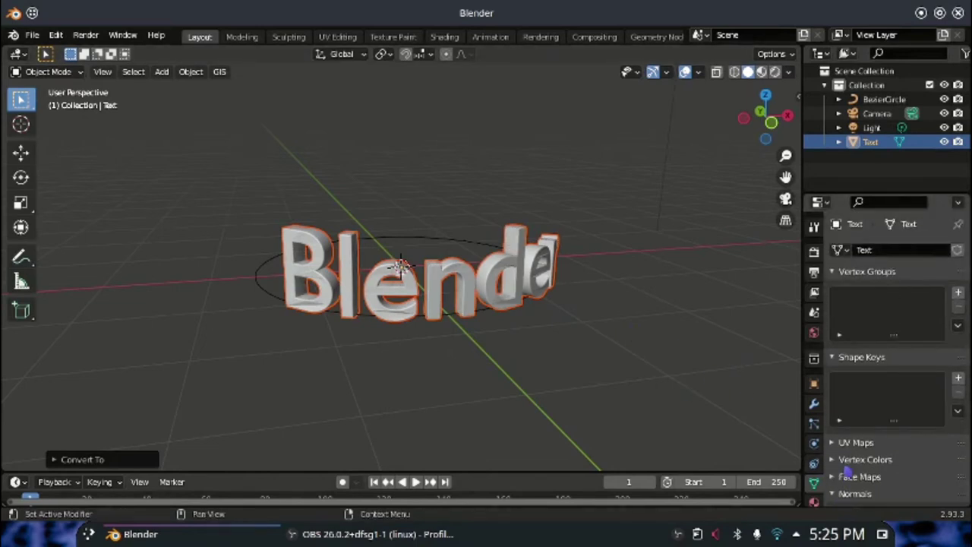
Add a Weighted Normal modifier to the text mesh and enable Keep Sharp
click(814, 404)
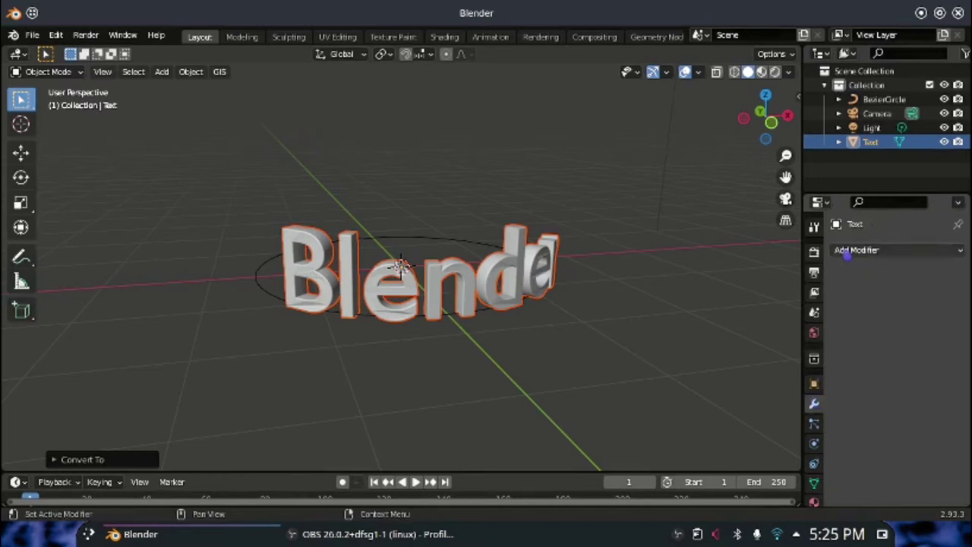
click(851, 250)
click(631, 360)
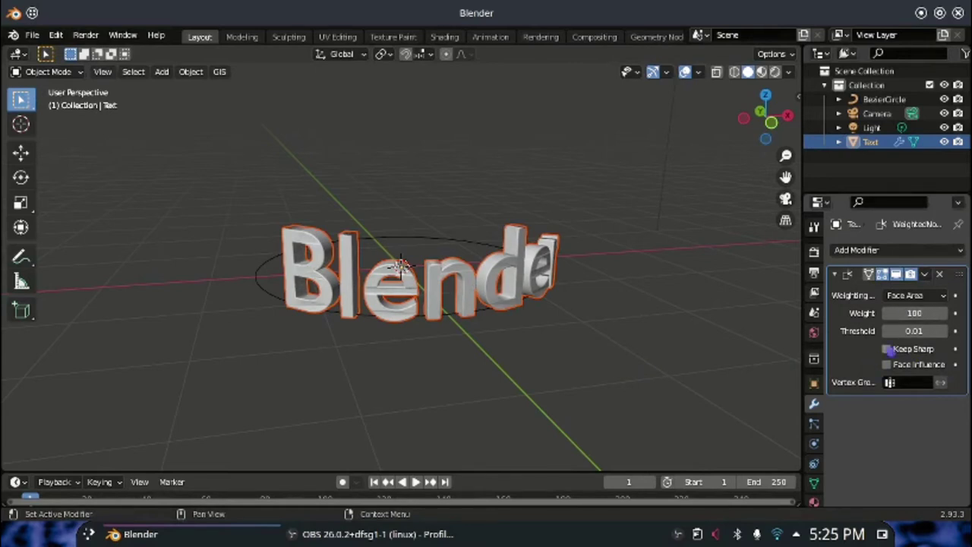
click(886, 348)
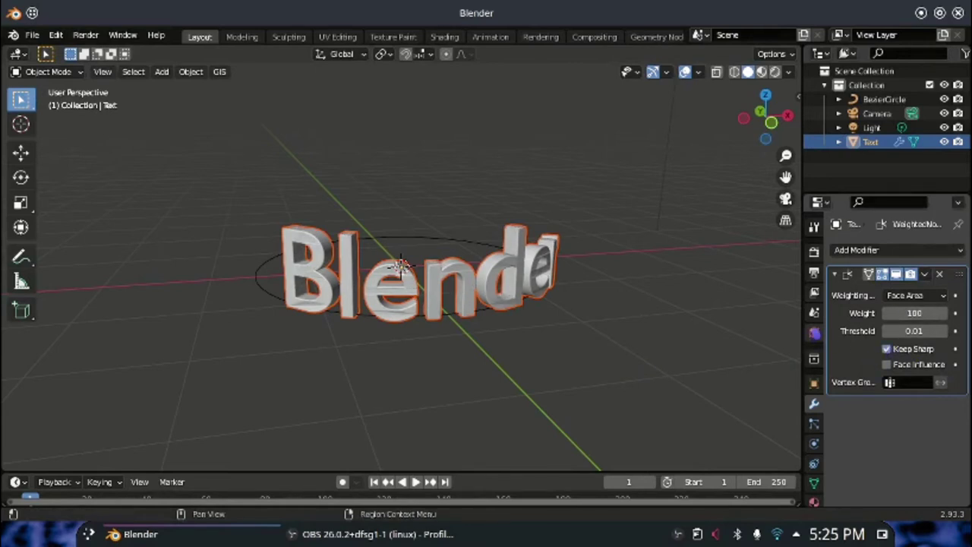
In the Shading workspace, create a new material for the text and add a Brick Texture node beside the Principled BSDF
click(449, 37)
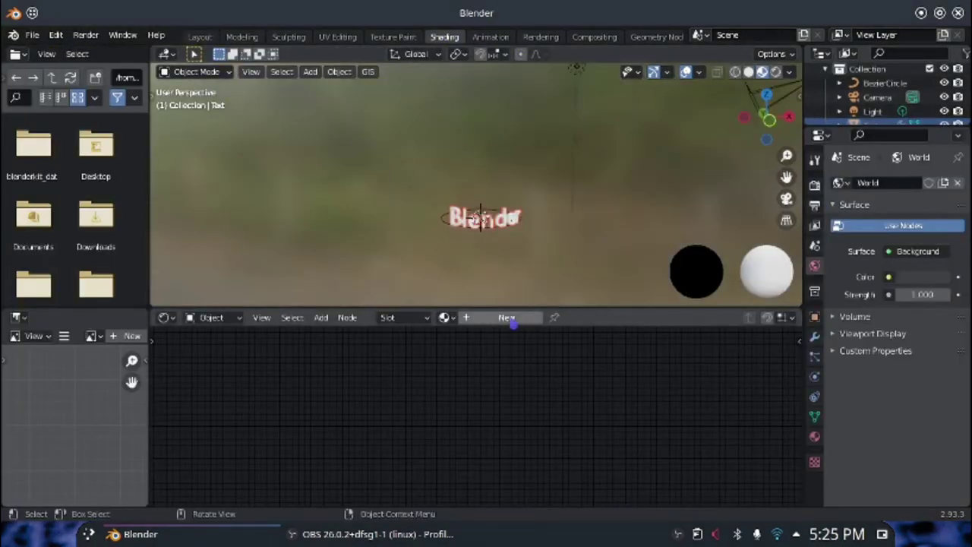
click(512, 320)
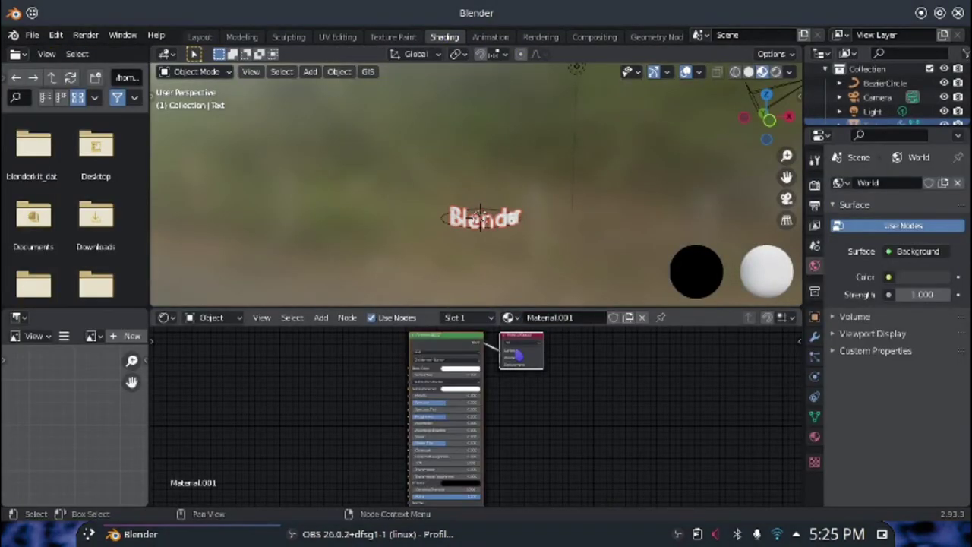
key(shift+a)
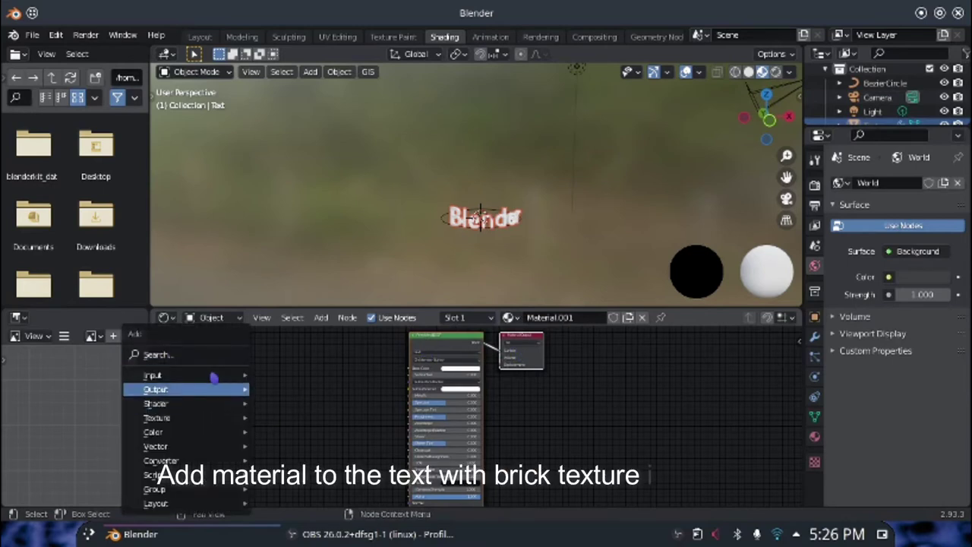
mouse_move(190, 418)
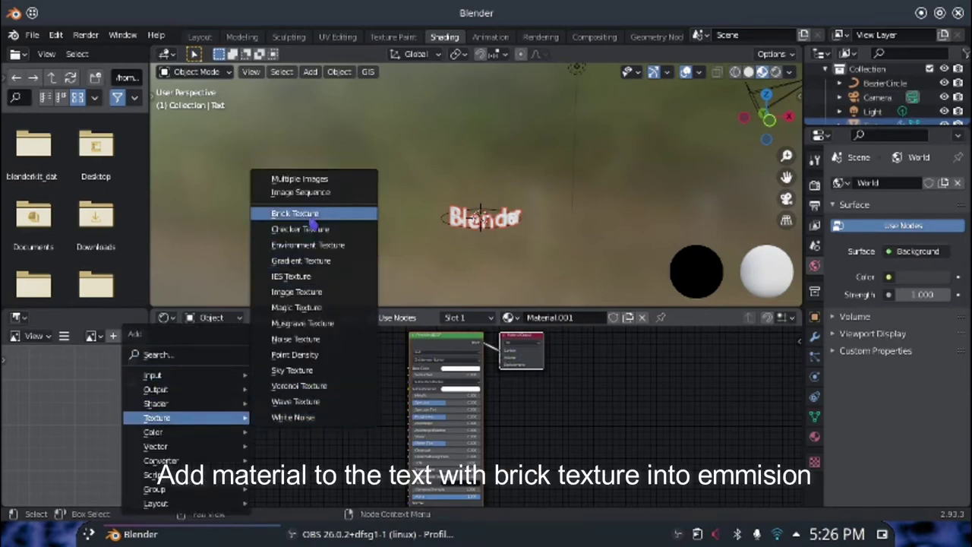
click(295, 213)
click(262, 385)
Preview the Brick Texture on the text and attach Texture Coordinate and Mapping nodes to it
ctrl+shift+click(262, 385)
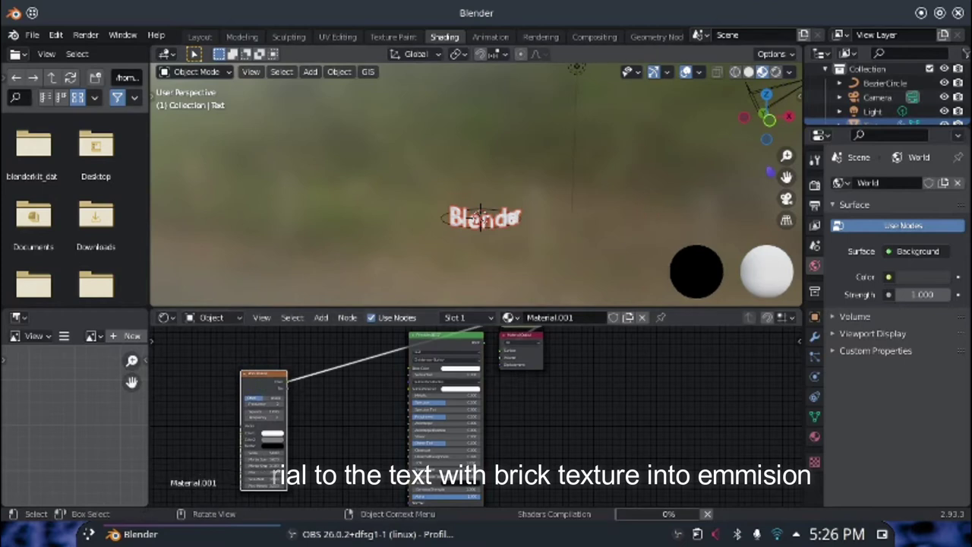
drag(786, 156, 787, 140)
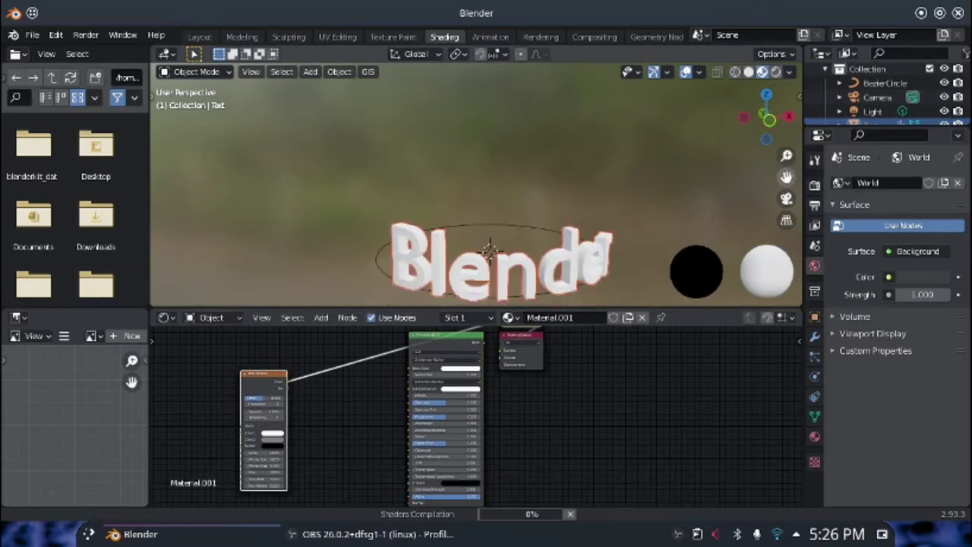
drag(787, 177, 787, 104)
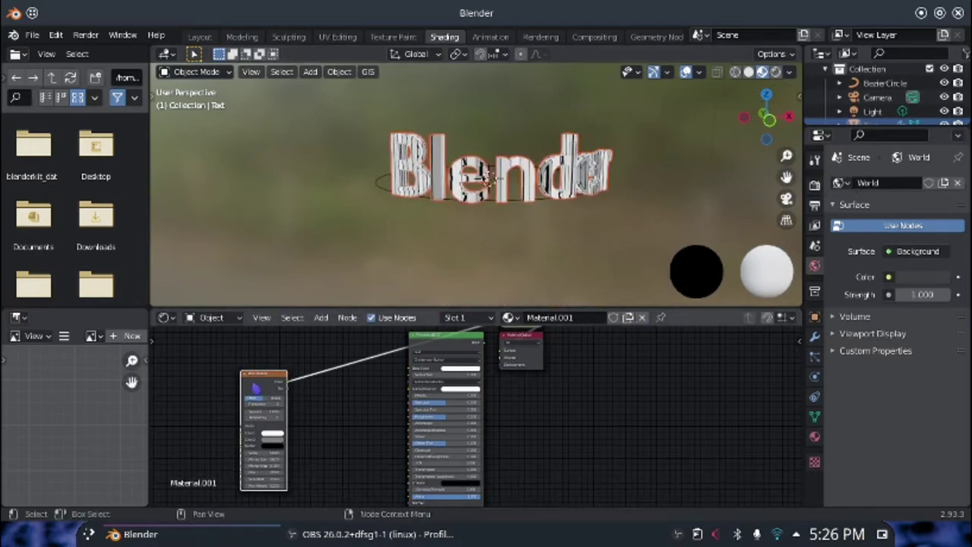
key(ctrl+t)
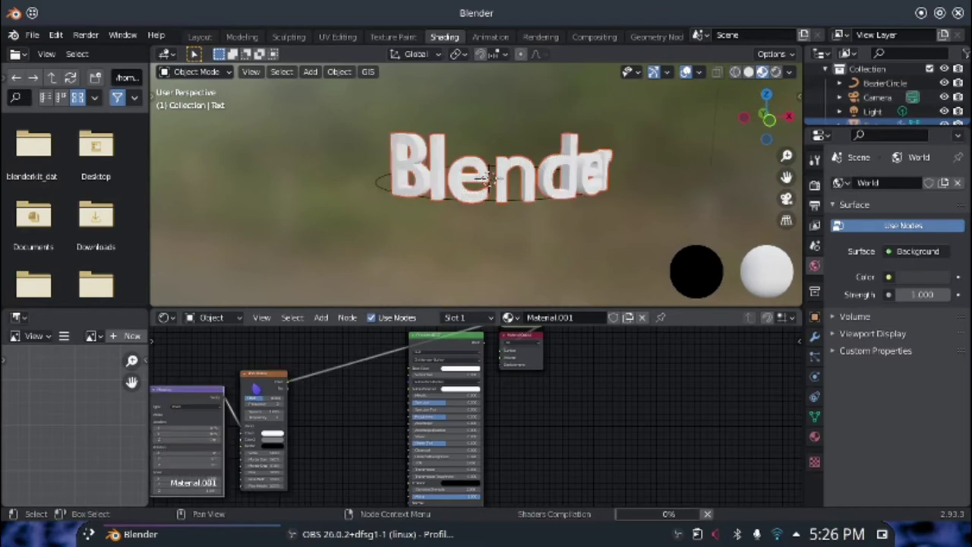
middle_drag(216, 371, 369, 353)
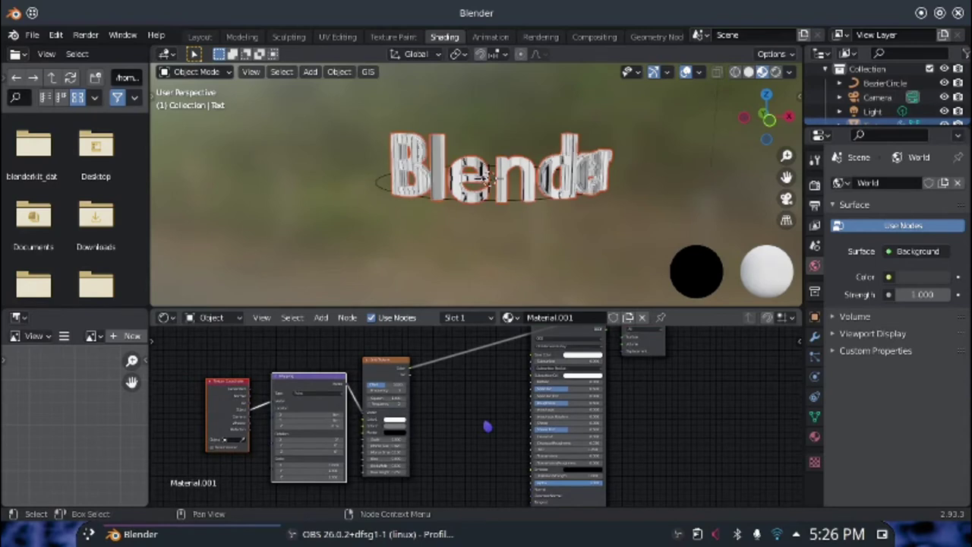
Set the Brick Texture node's Color2 to white
scroll(492, 176, up, 3)
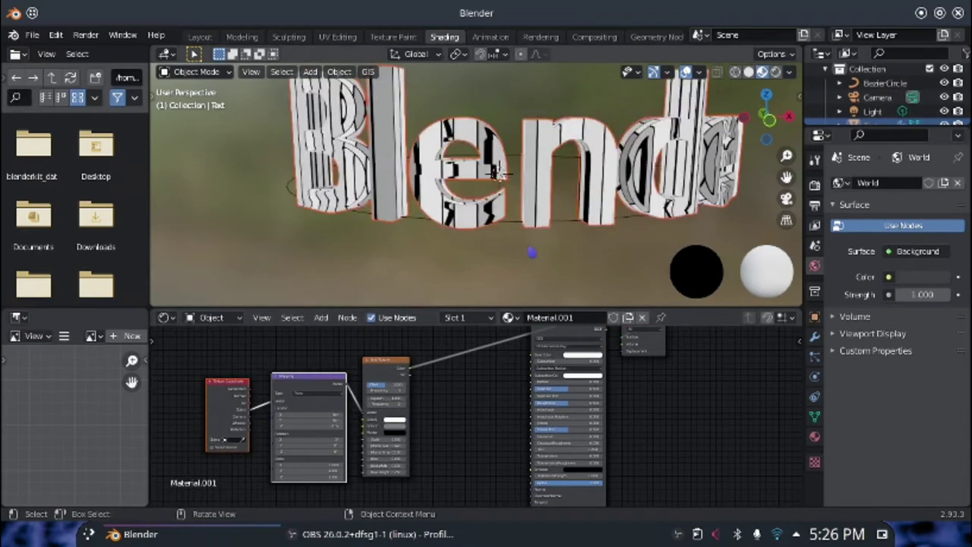
scroll(532, 253, down, 2)
scroll(378, 421, up, 2)
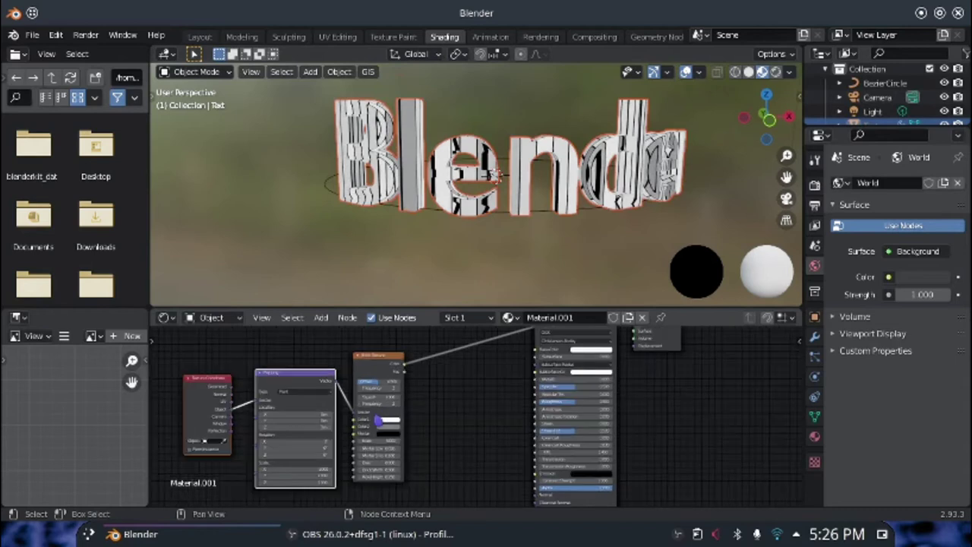
middle_drag(434, 408, 458, 398)
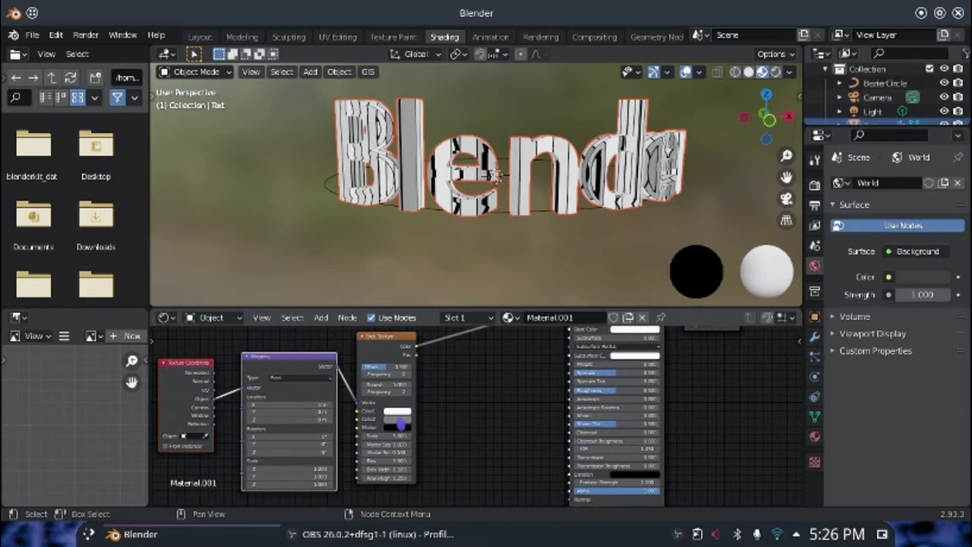
click(401, 425)
drag(454, 357, 454, 305)
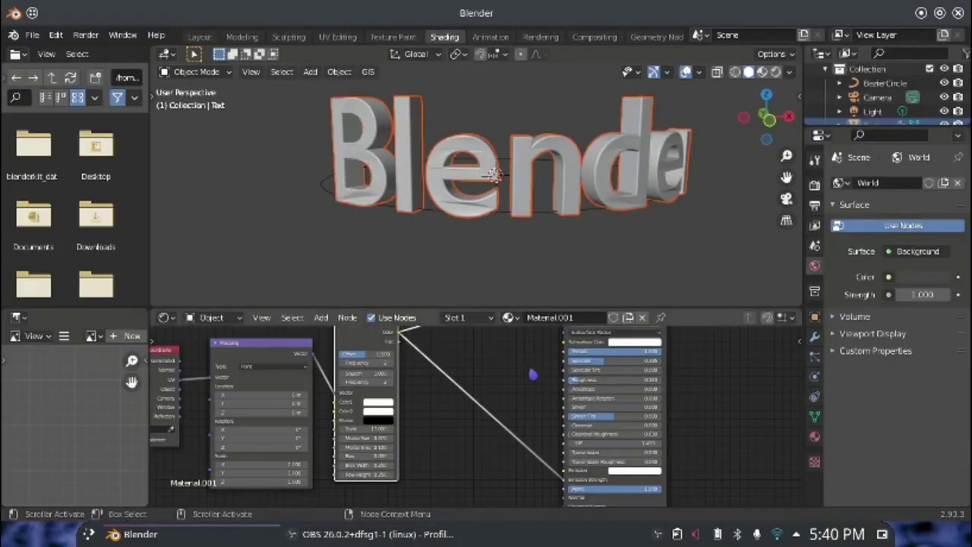
Show the viewport in rendered shading and set the world background color to black
scroll(479, 377, up, 1)
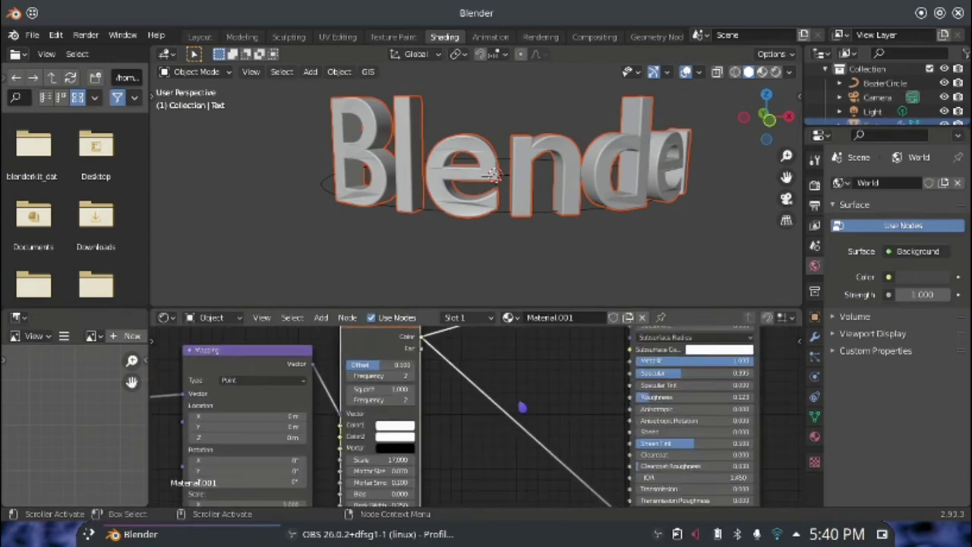
scroll(521, 407, down, 2)
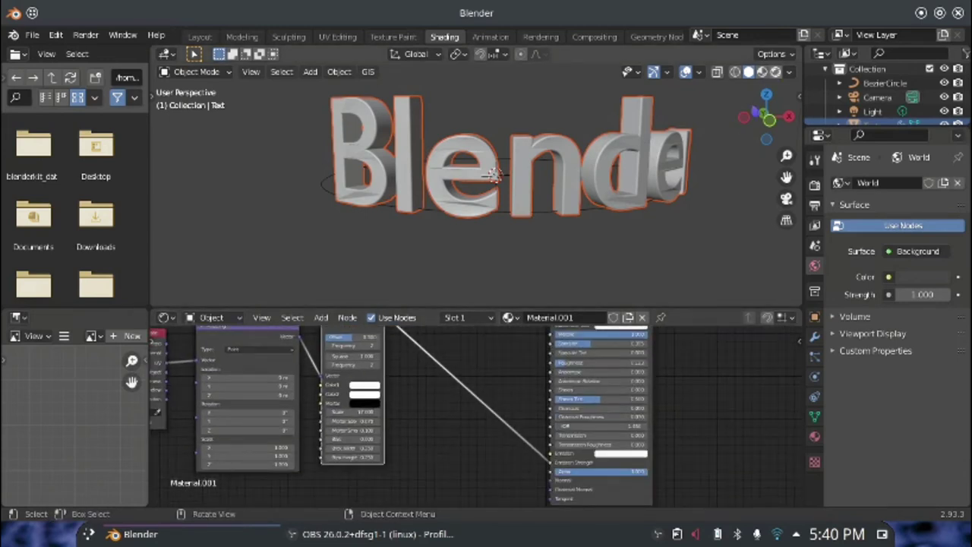
key(z)
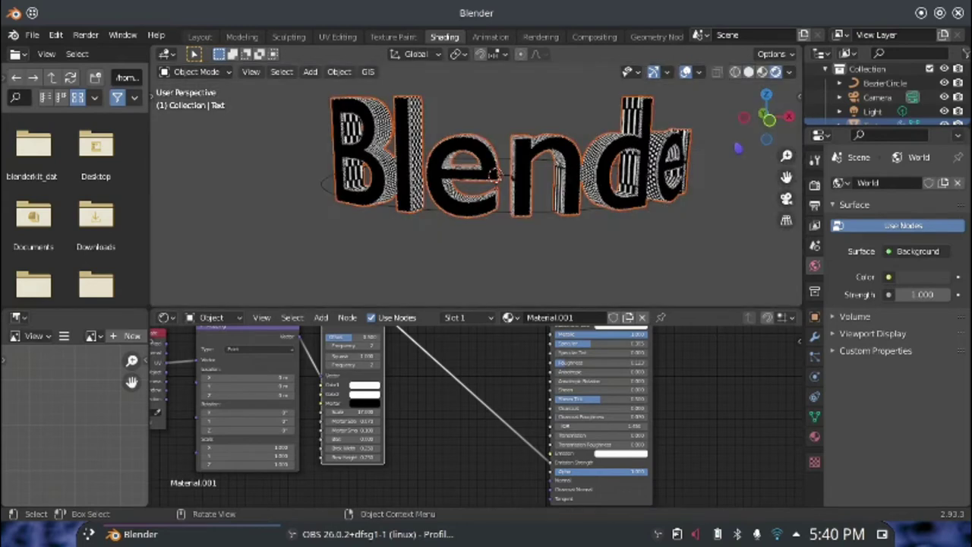
click(901, 278)
drag(940, 151, 940, 177)
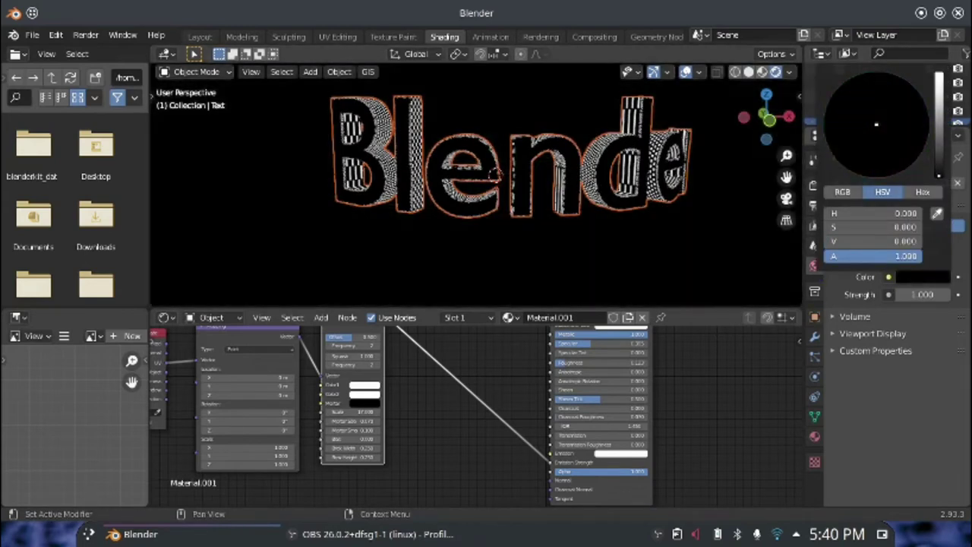
click(722, 220)
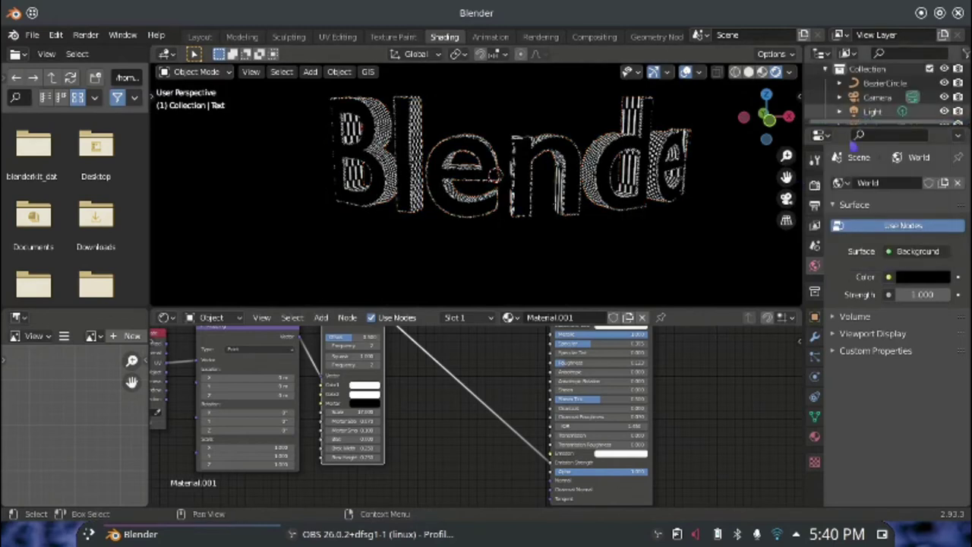
Try the Sun and Spot types on the scene's light
click(874, 112)
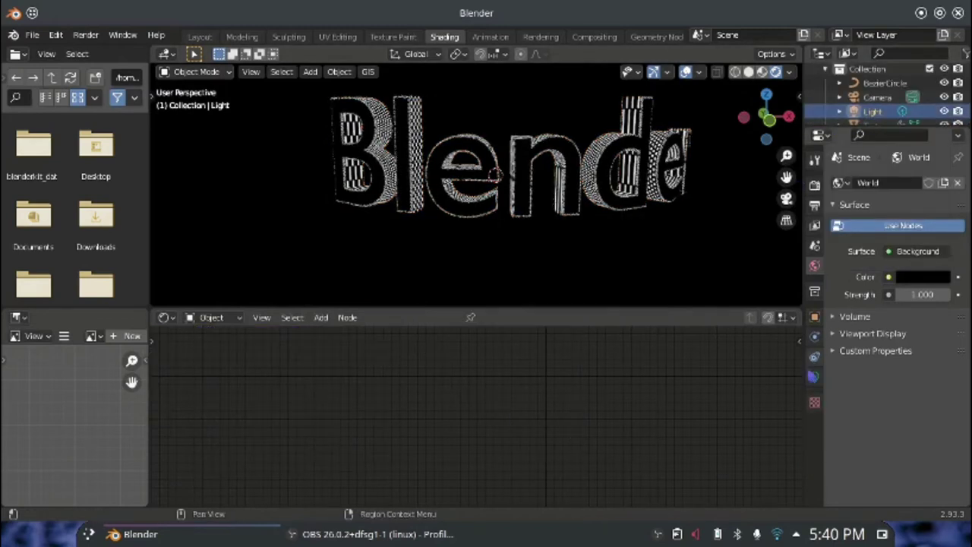
click(815, 376)
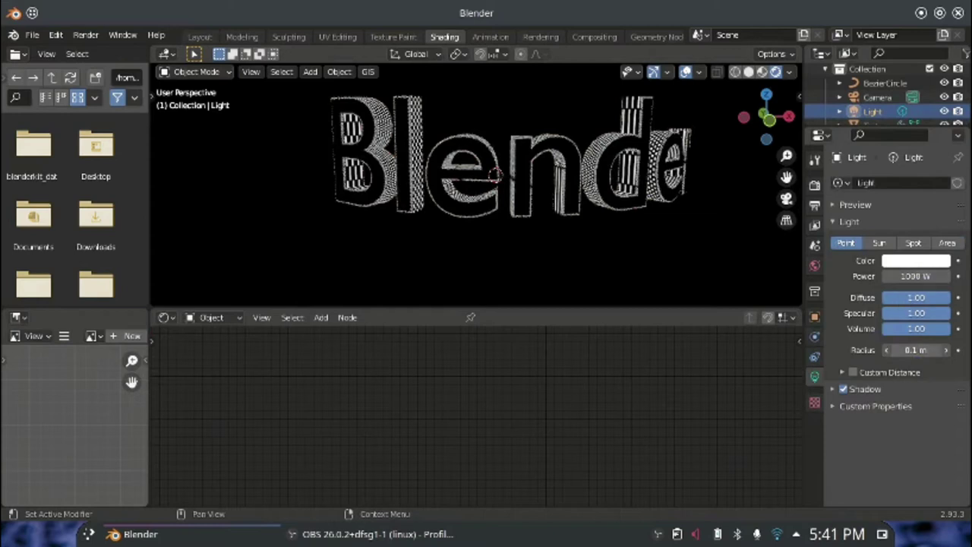
click(881, 244)
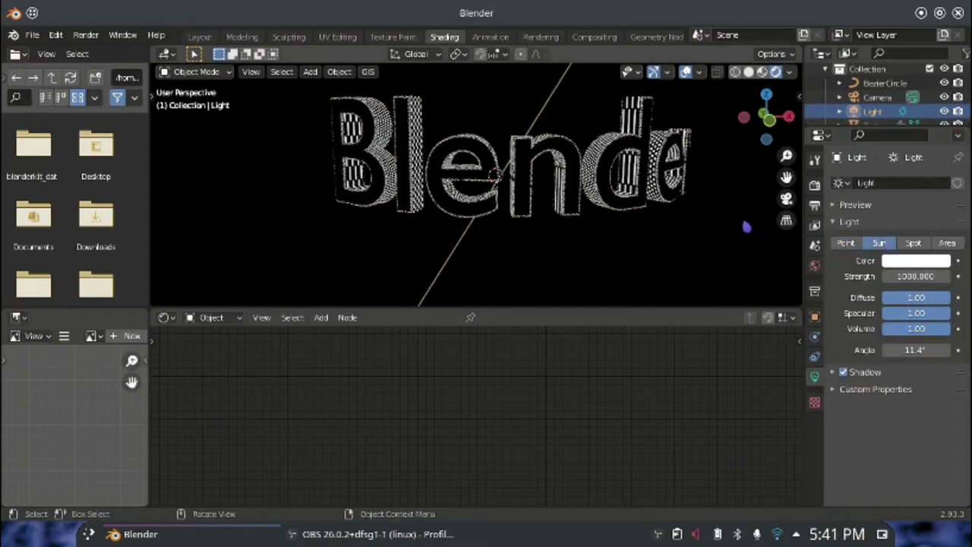
key(ctrl+z)
click(913, 243)
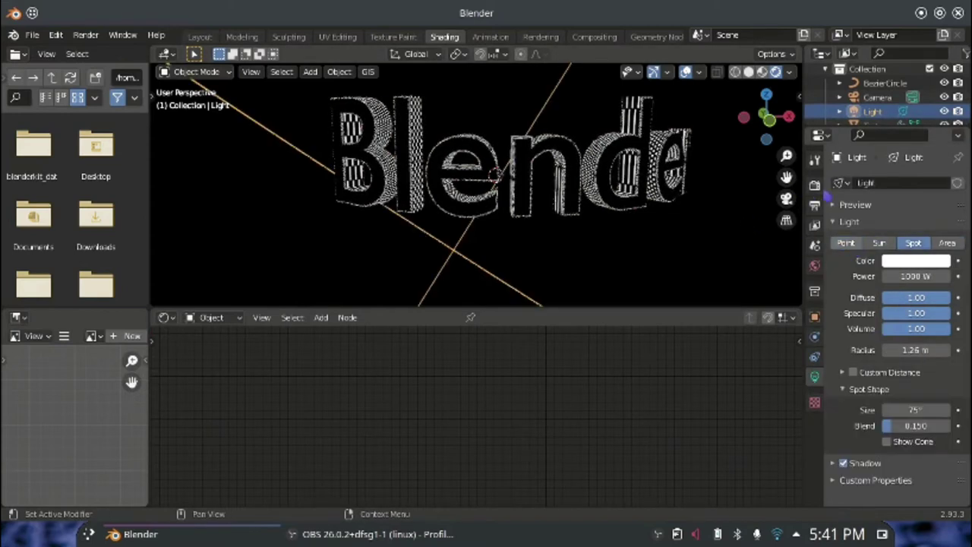
Enable Screen Space Reflections, Ambient Occlusion and Bloom in the Eevee render settings
click(816, 186)
click(844, 348)
drag(844, 280, 843, 296)
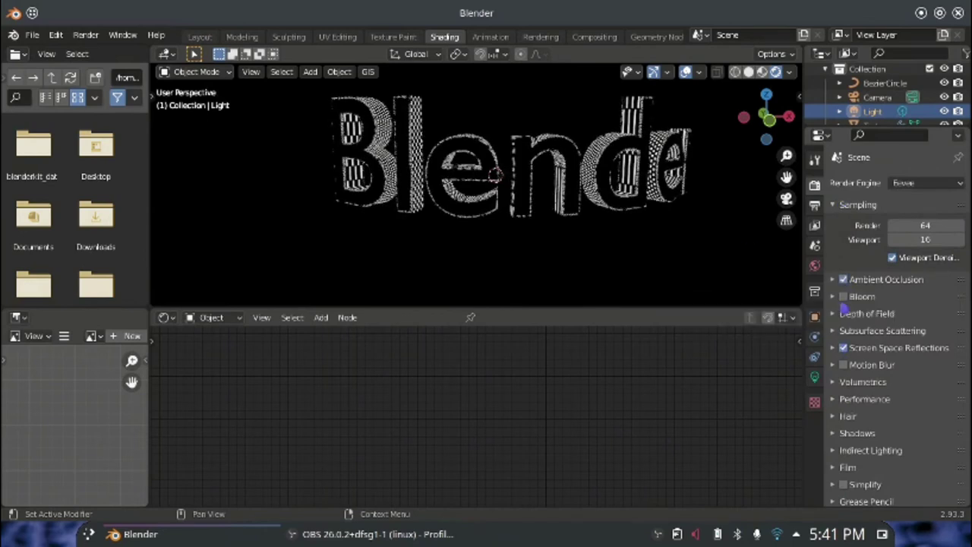
Set the text material's Emission color to orange and delete the Viewer node so the Principled BSDF feeds the Material Output
click(597, 174)
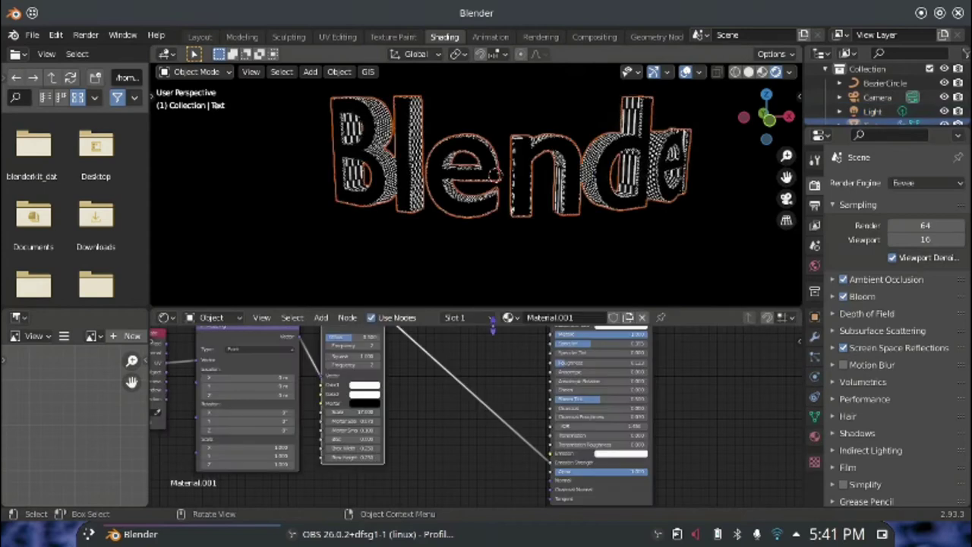
click(621, 453)
drag(624, 392, 619, 386)
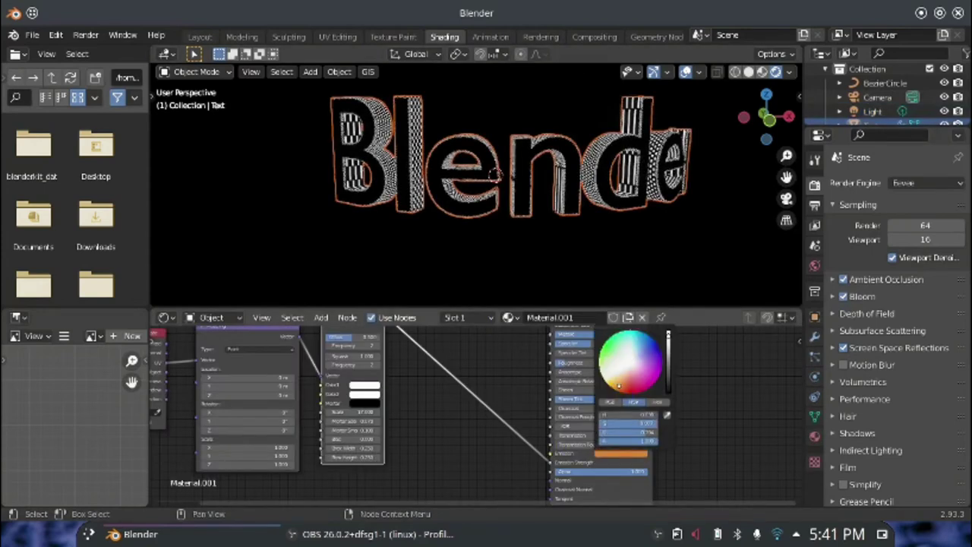
middle_drag(690, 372, 650, 476)
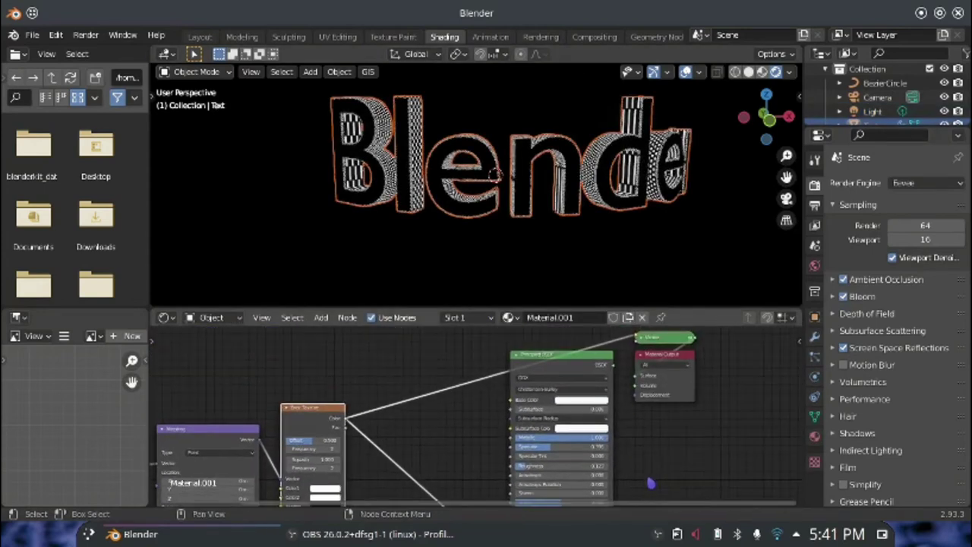
key(x)
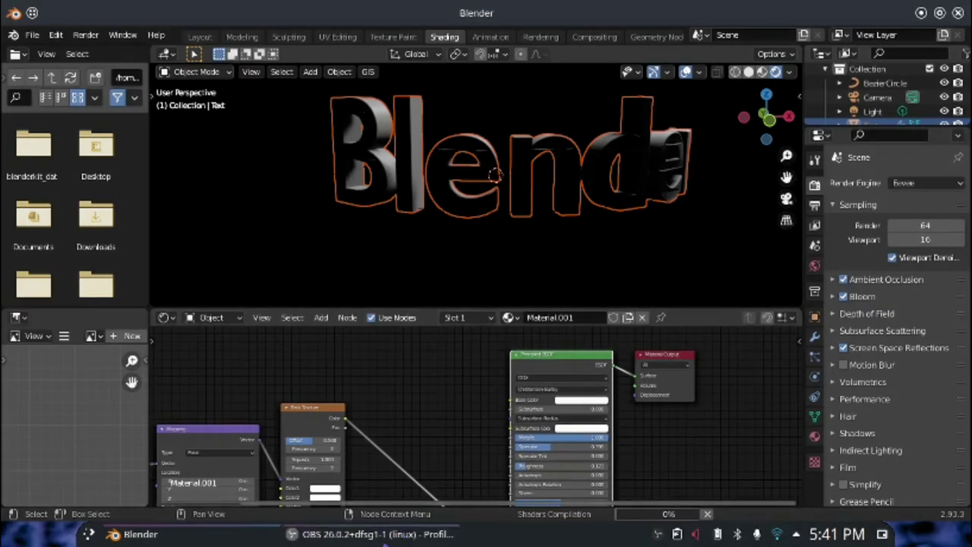
mouse_move(378, 534)
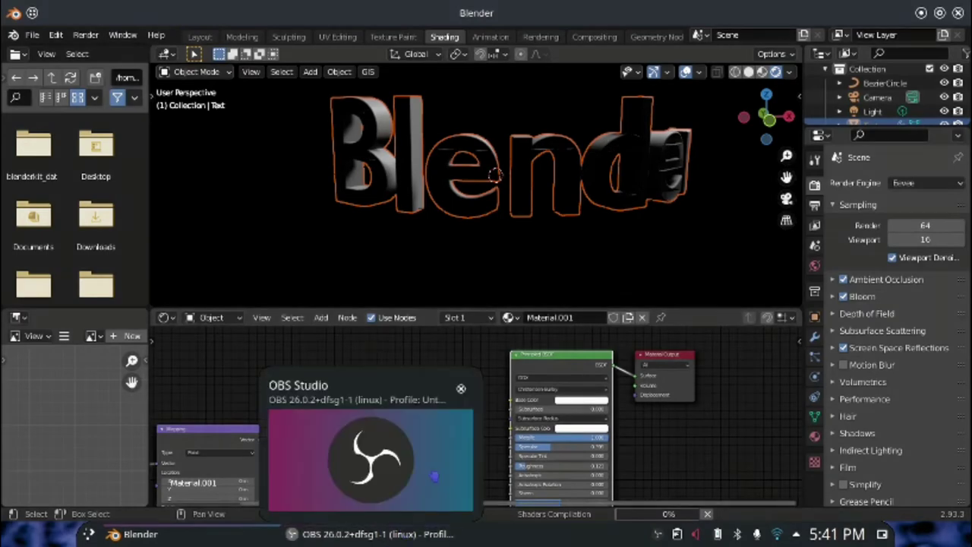
click(372, 465)
key(alt+Tab)
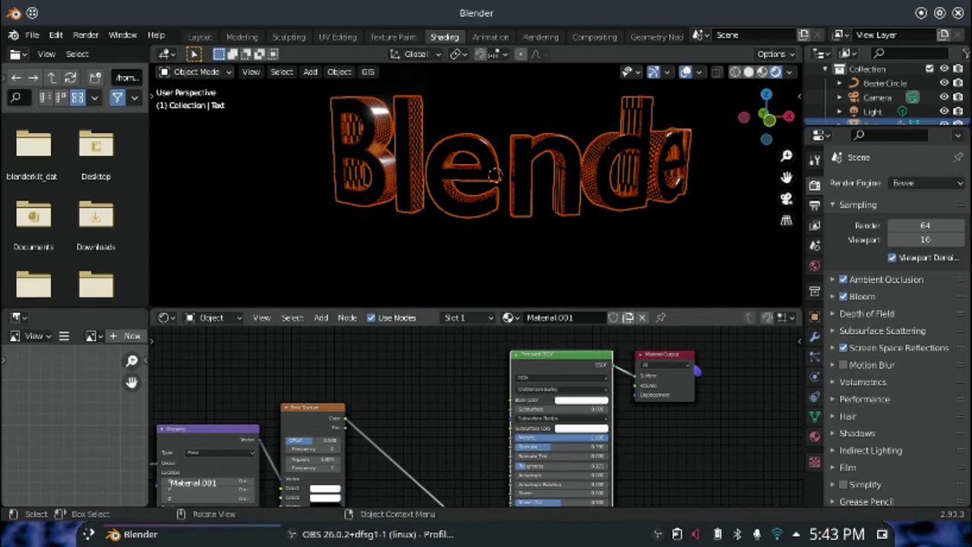
click(814, 436)
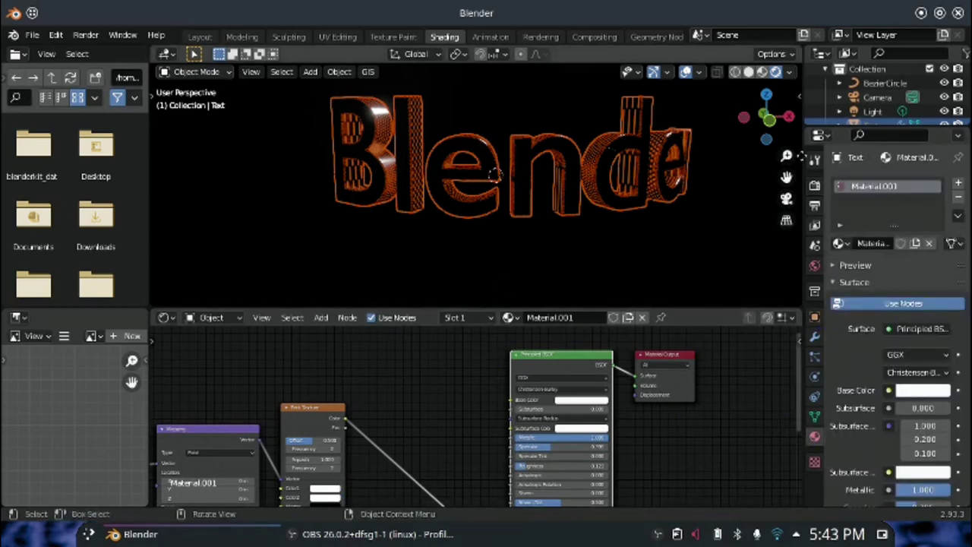
click(814, 184)
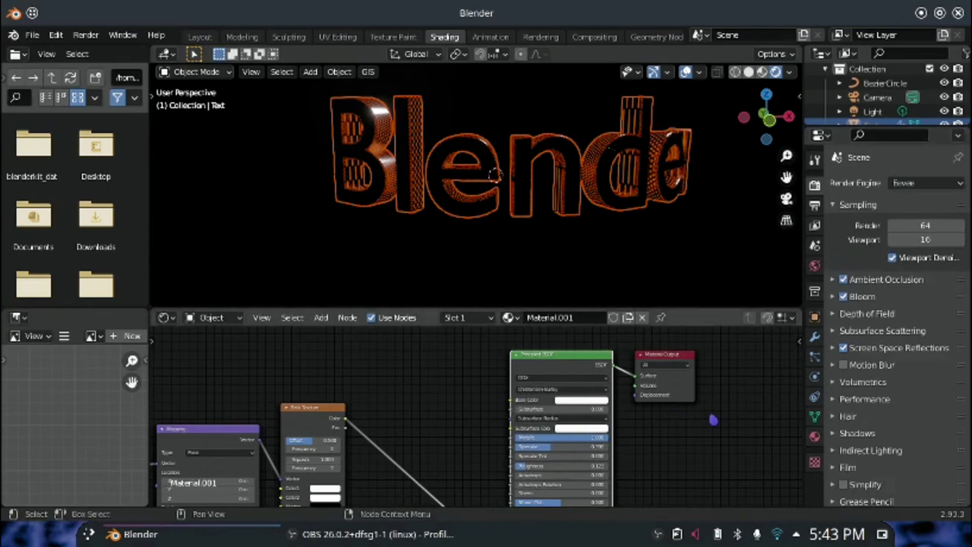
Insert a Math node between the Brick Texture and the Principled BSDF's Emission Strength, and set its operation to Multiply
middle_drag(712, 418, 665, 307)
key(shift+a)
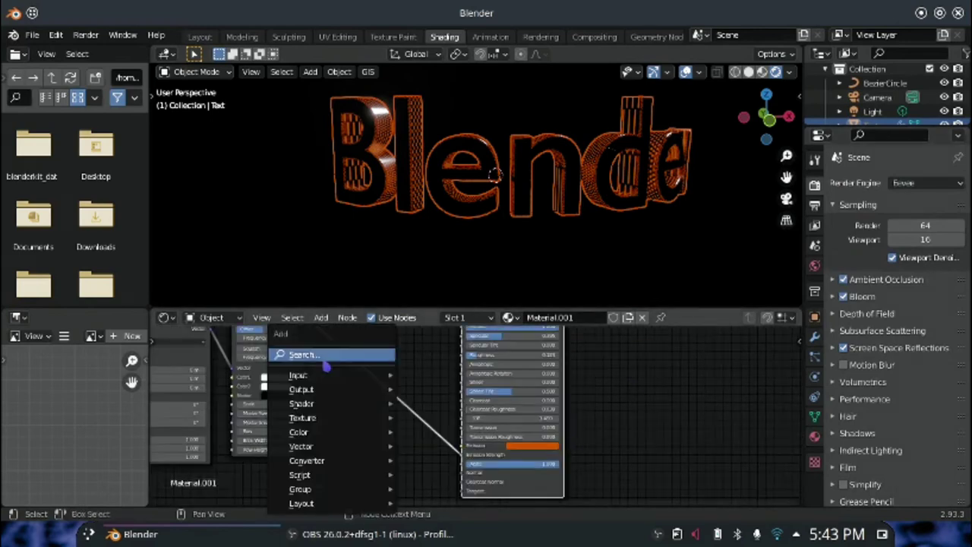
click(326, 352)
text(math)
key(Return)
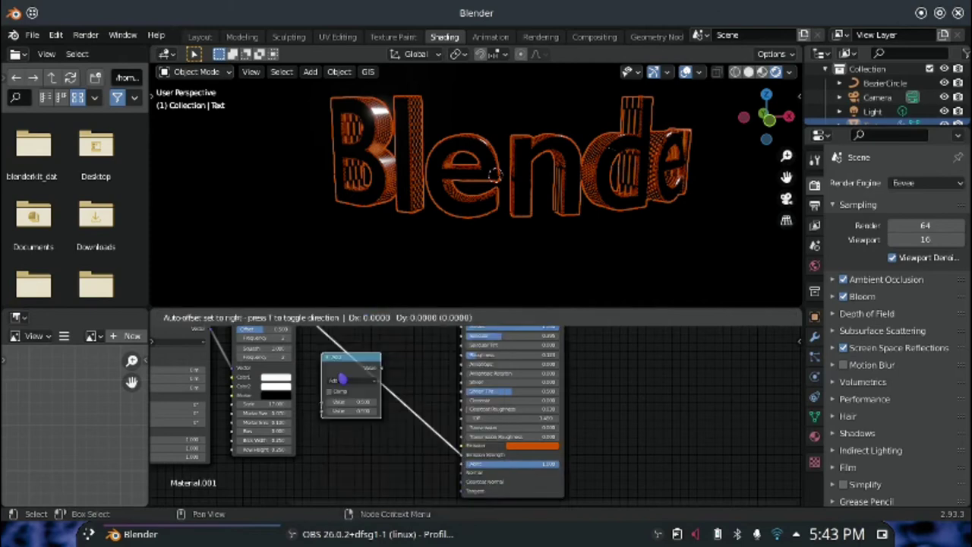
click(332, 430)
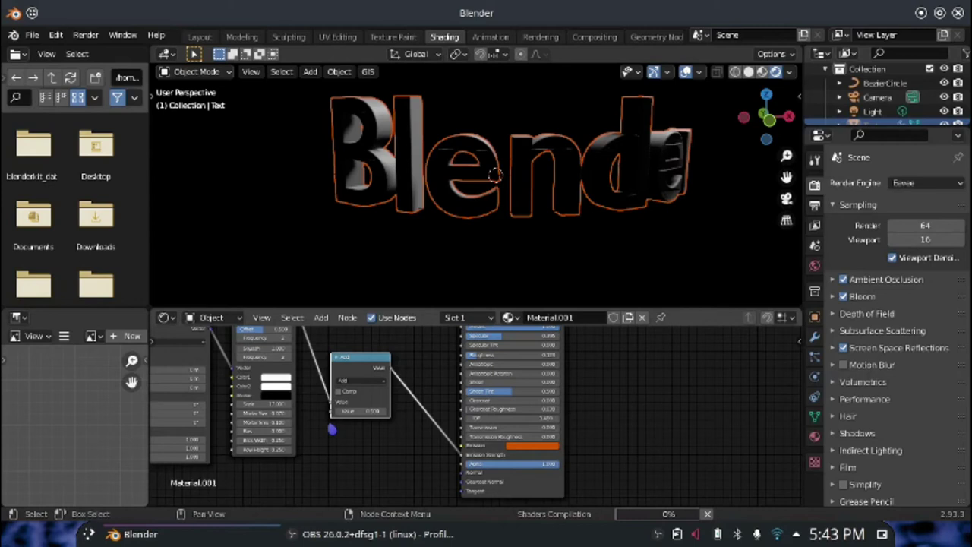
click(359, 380)
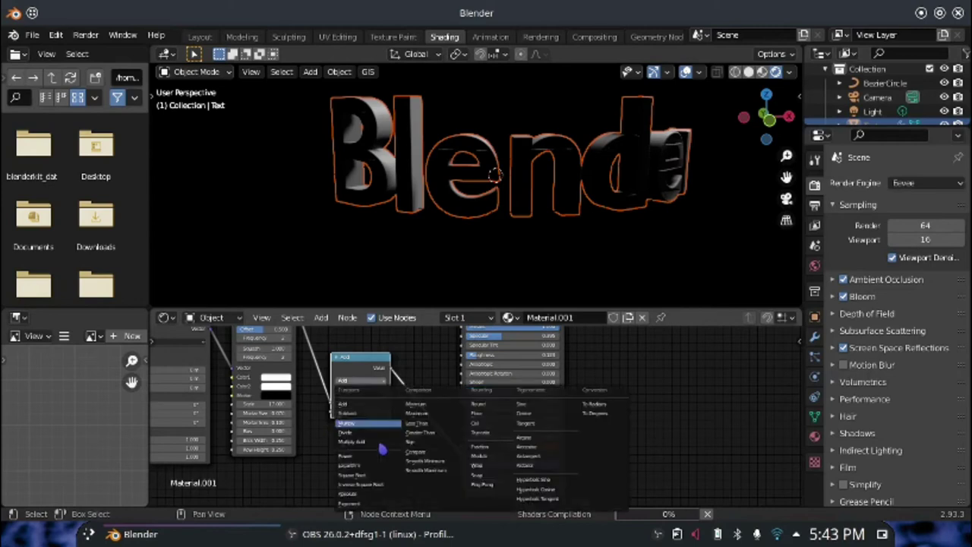
click(374, 424)
mouse_move(383, 545)
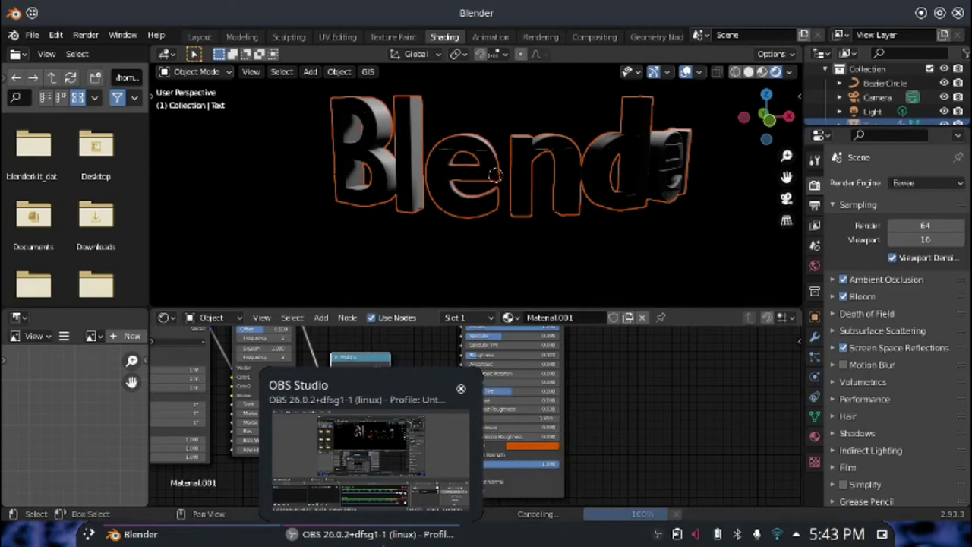
click(384, 544)
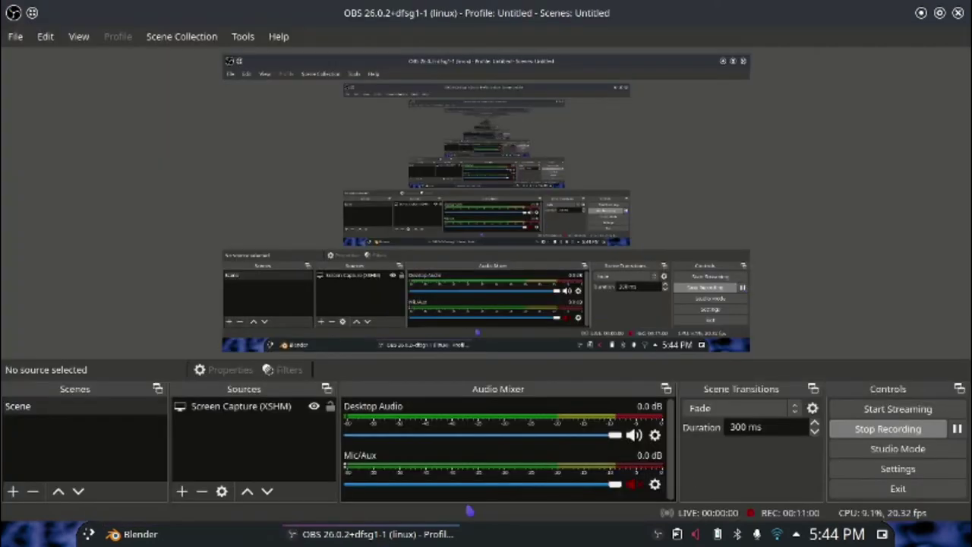
click(242, 535)
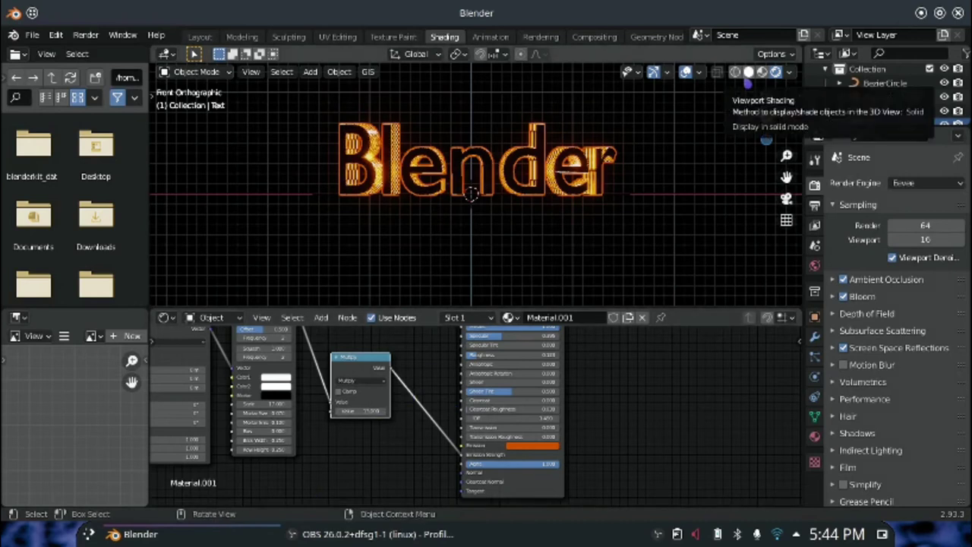
Set the point light's radius to 7.37 m
click(872, 111)
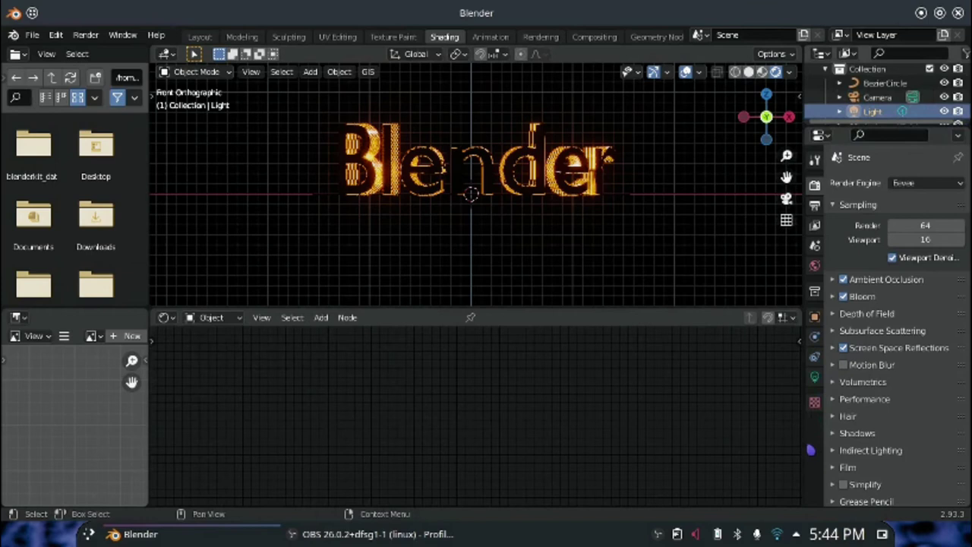
click(815, 376)
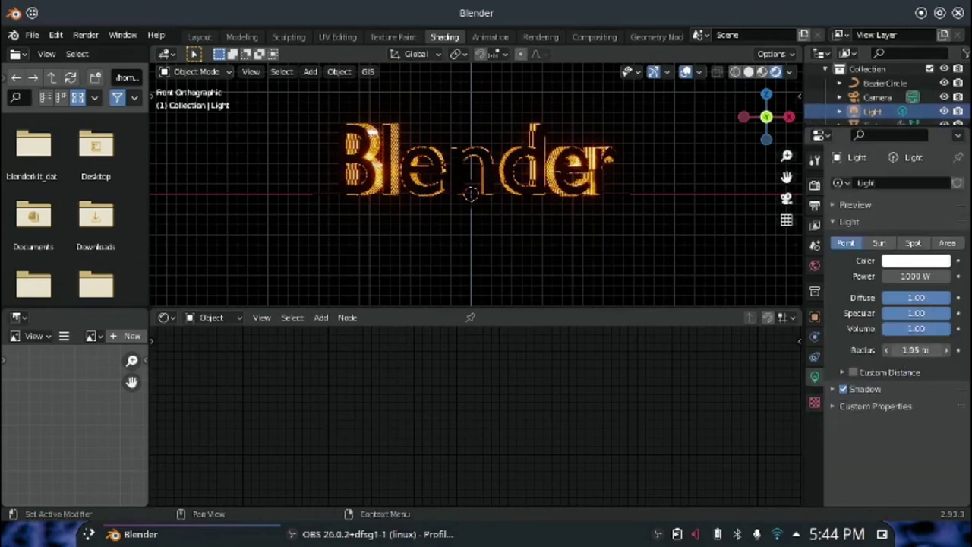
drag(916, 350, 958, 348)
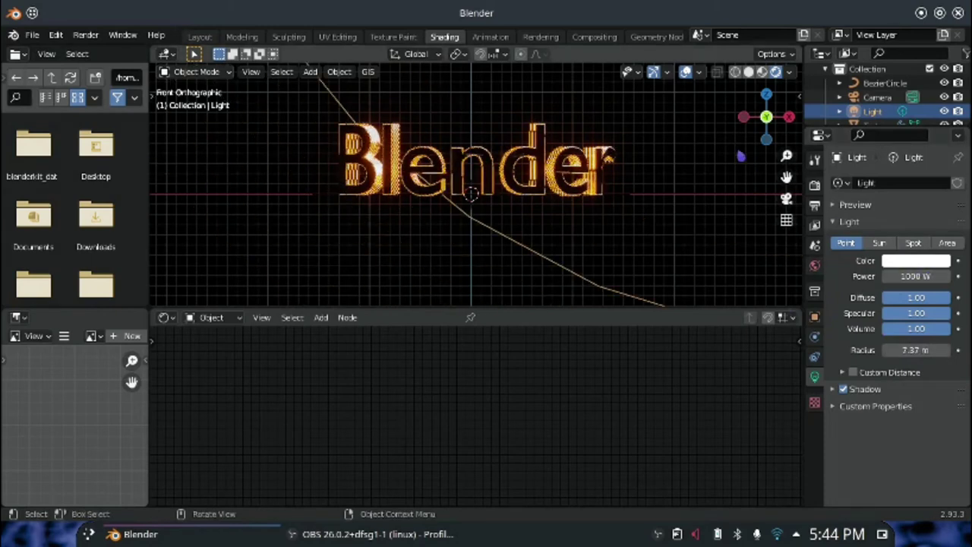
Show the viewport in solid shading and align the active camera to the current front view of the text
click(749, 73)
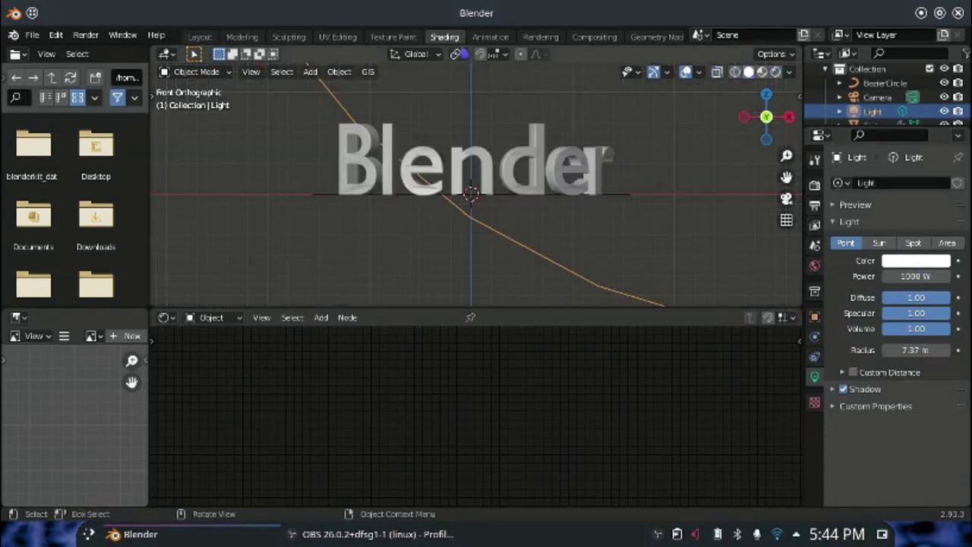
click(251, 72)
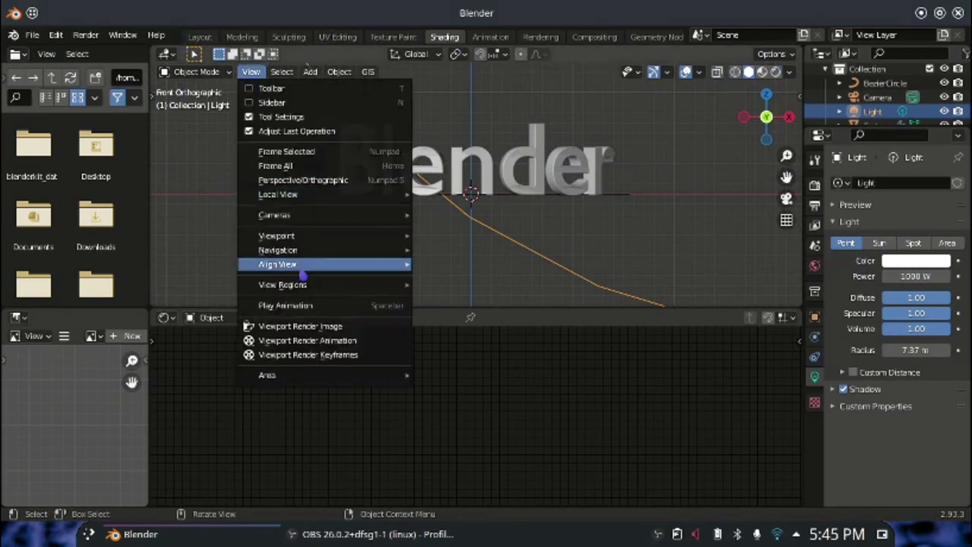
mouse_move(310, 268)
click(484, 283)
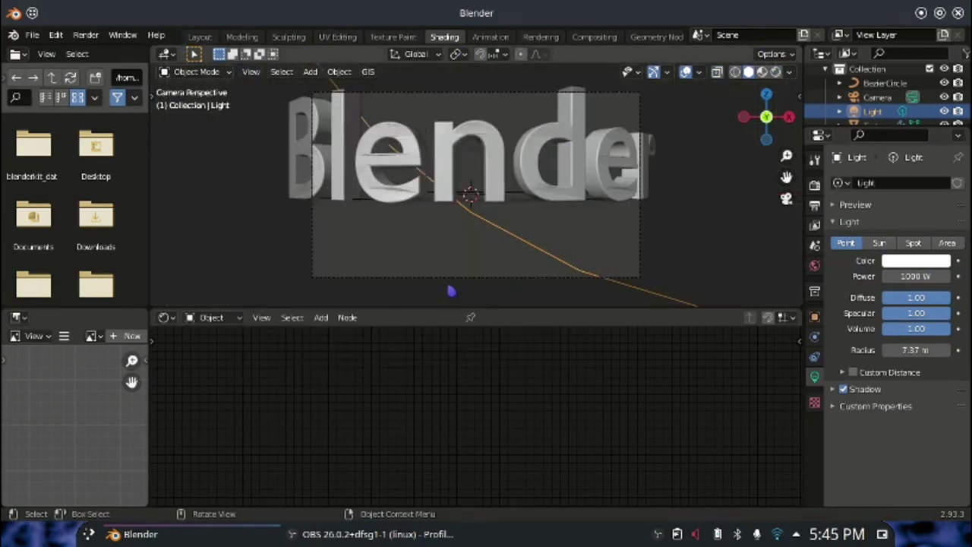
Lock the camera to the view, reframe it so the whole Blender text fits centred in the frame, and release the lock
key(n)
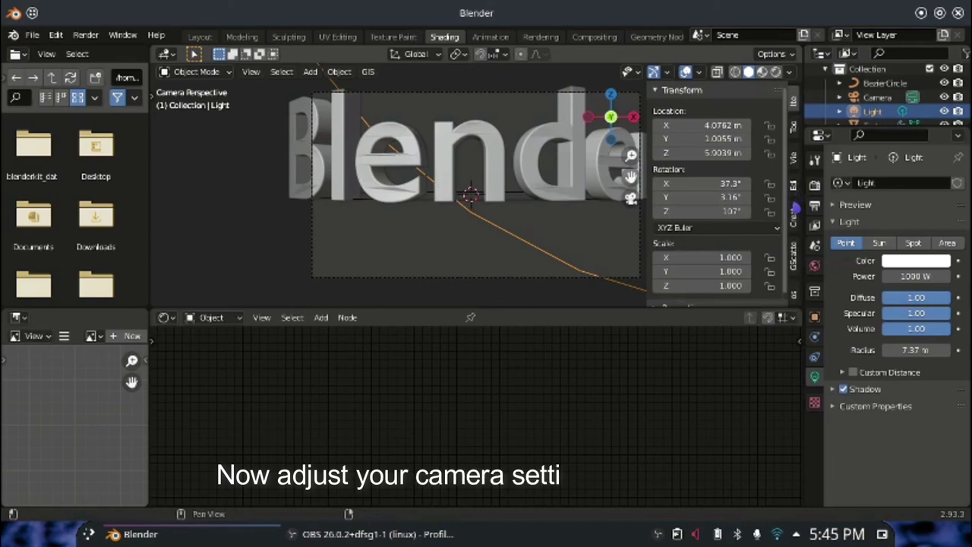
click(794, 163)
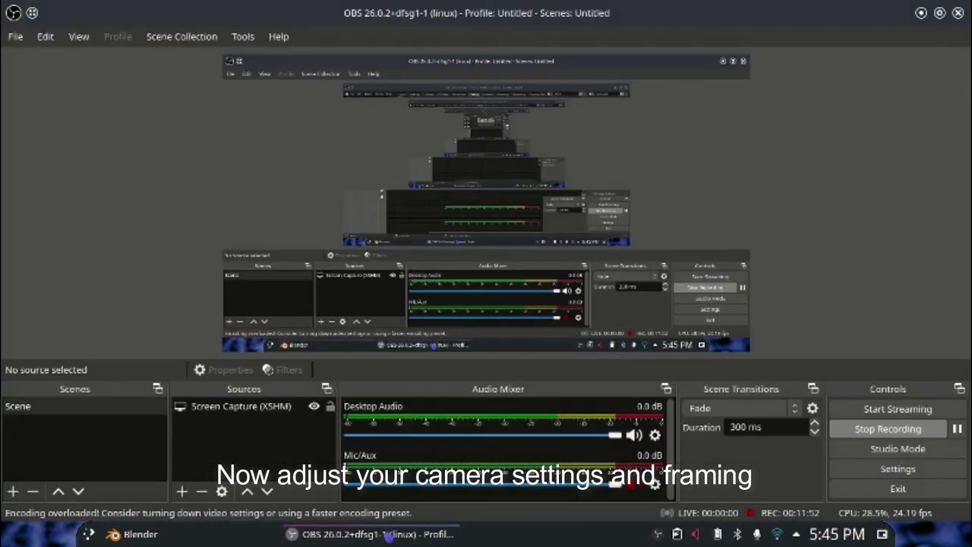
click(389, 534)
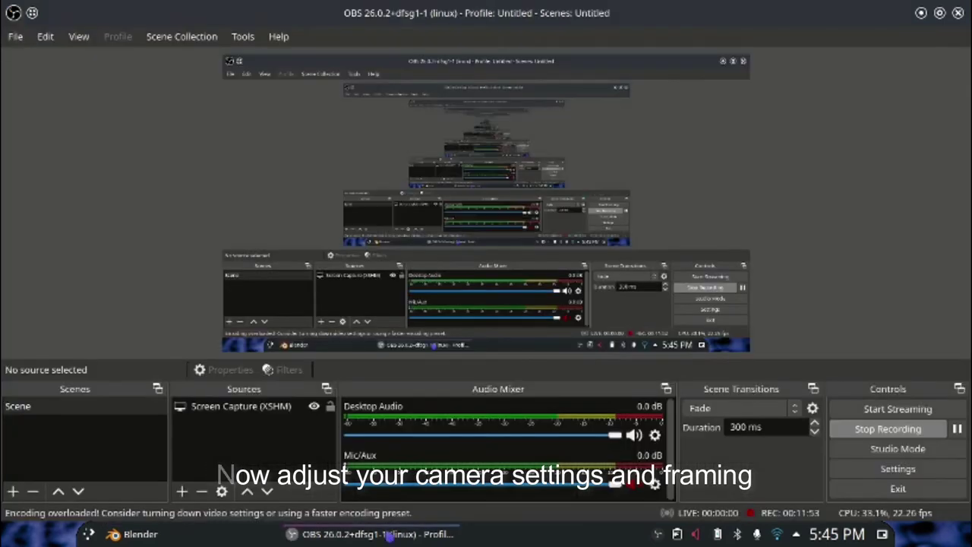
click(389, 537)
scroll(501, 198, down, 3)
mouse_move(630, 156)
mouse_down()
mouse_move(637, 189)
mouse_move(631, 172)
mouse_up()
click(714, 267)
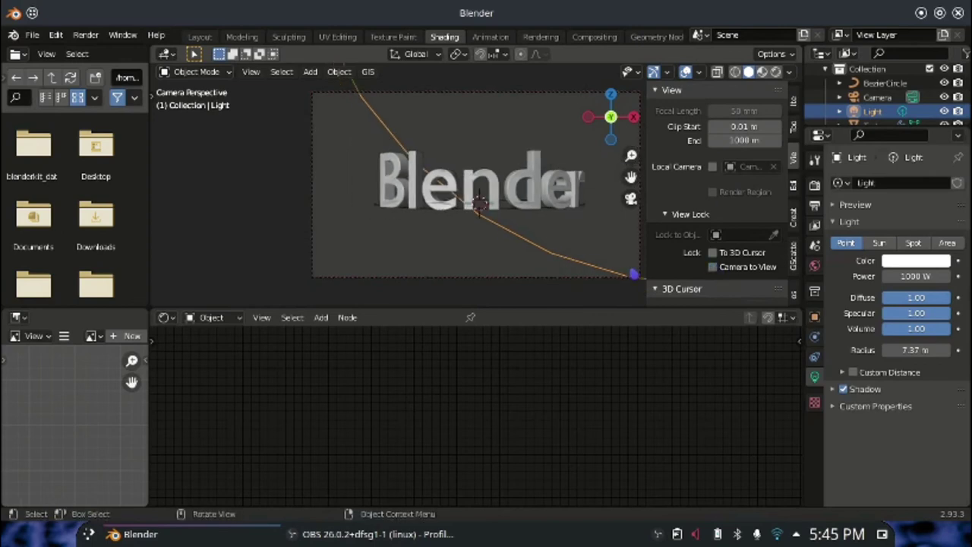
key(n)
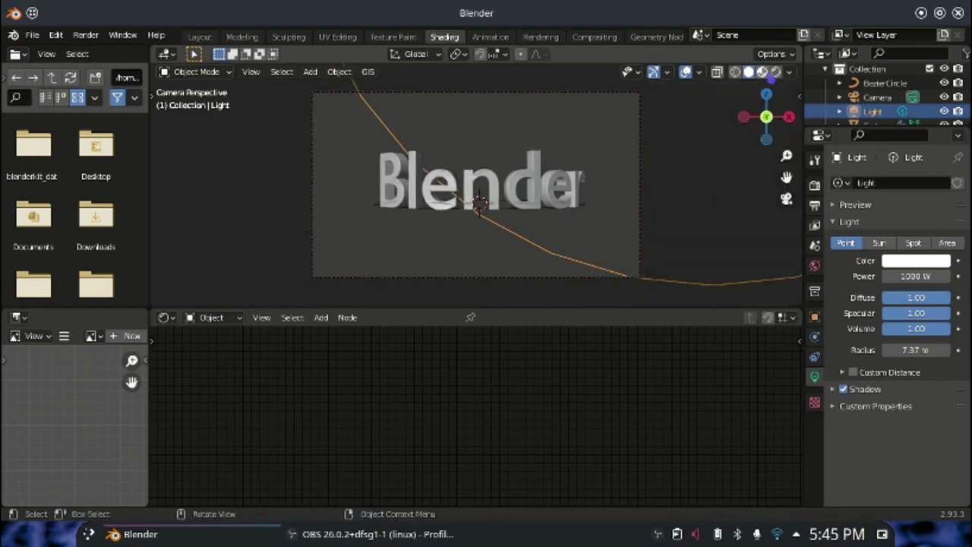
Switch to the Layout workspace, select the Blender text object and show its object transform properties
click(774, 71)
click(748, 72)
click(199, 37)
drag(502, 471, 502, 425)
click(400, 242)
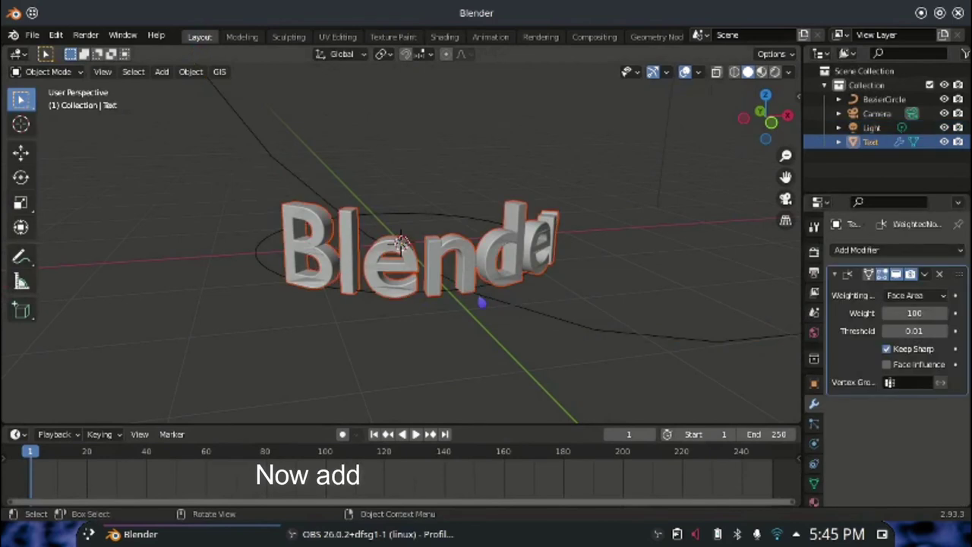
key(n)
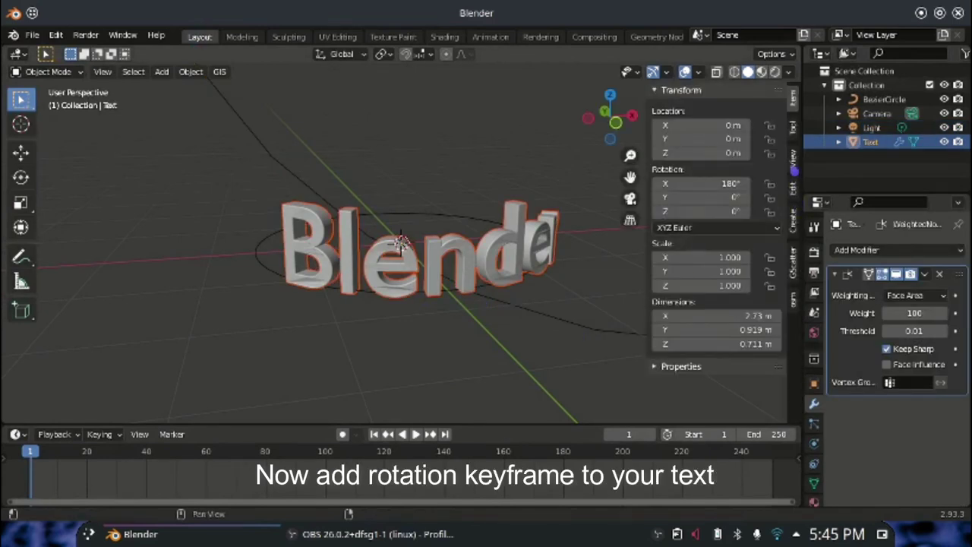
click(794, 172)
key(n)
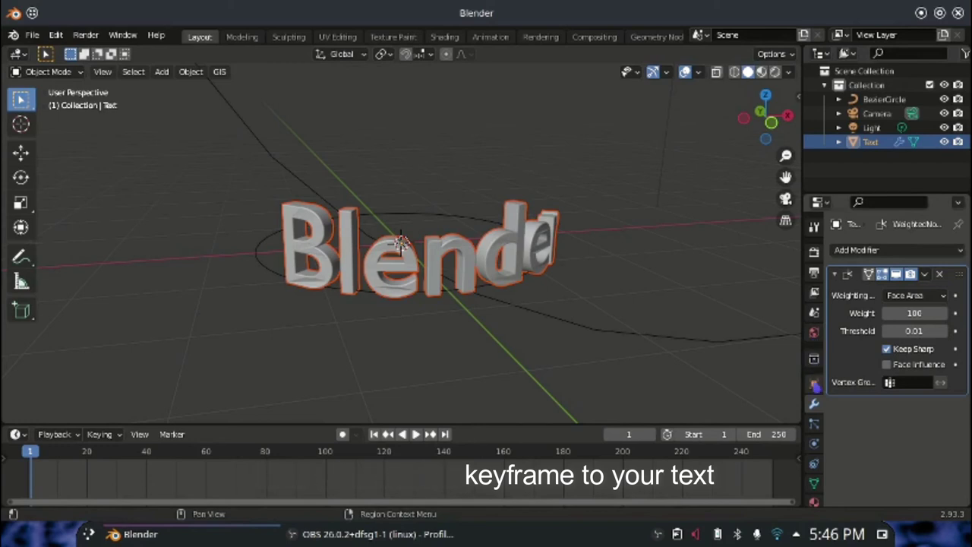
click(816, 386)
Set the animation's end frame to 120 and insert a rotation keyframe for the text at frame 1
click(767, 432)
text(120)
key(Return)
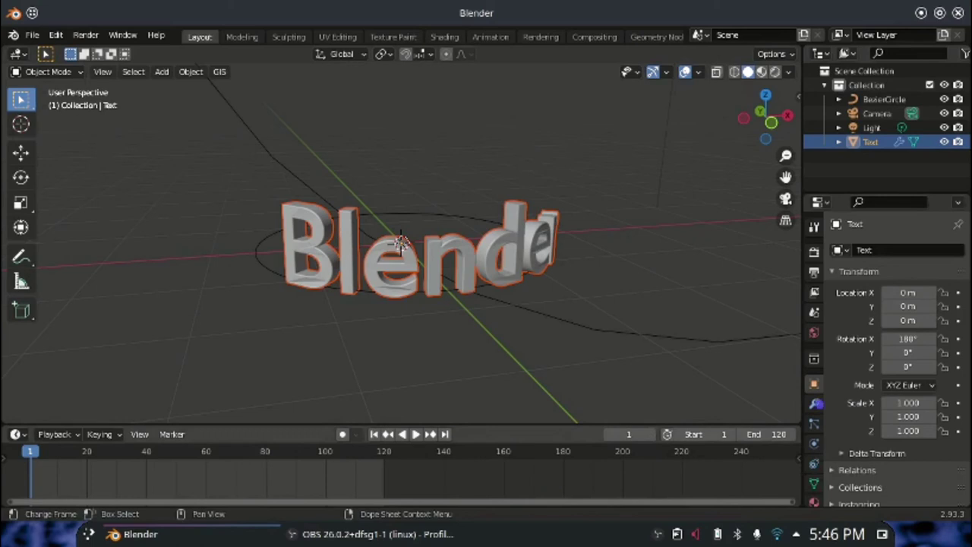
key(i)
At frame 120, set the text's Z rotation to 359.2° and insert a rotation keyframe
key(shift+Right)
double_click(908, 367)
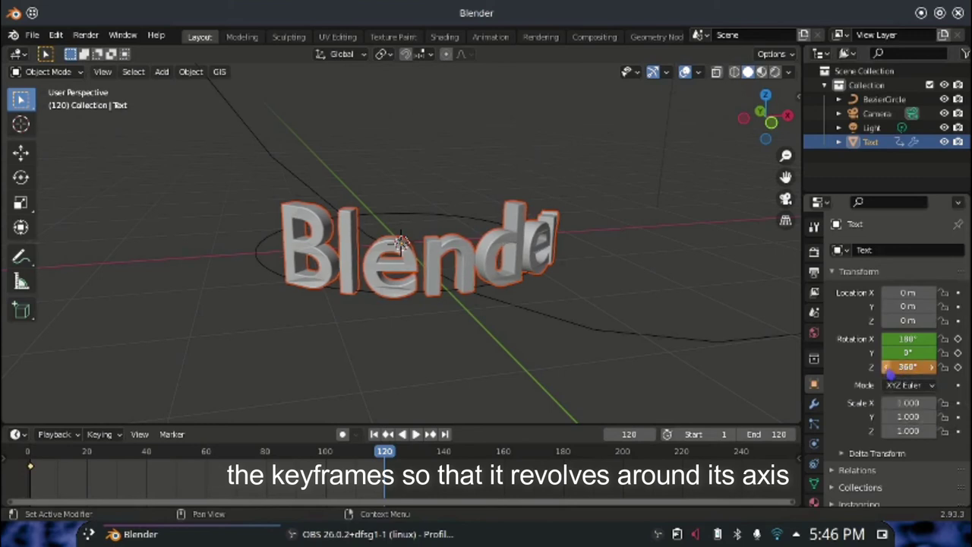
text(359.2d)
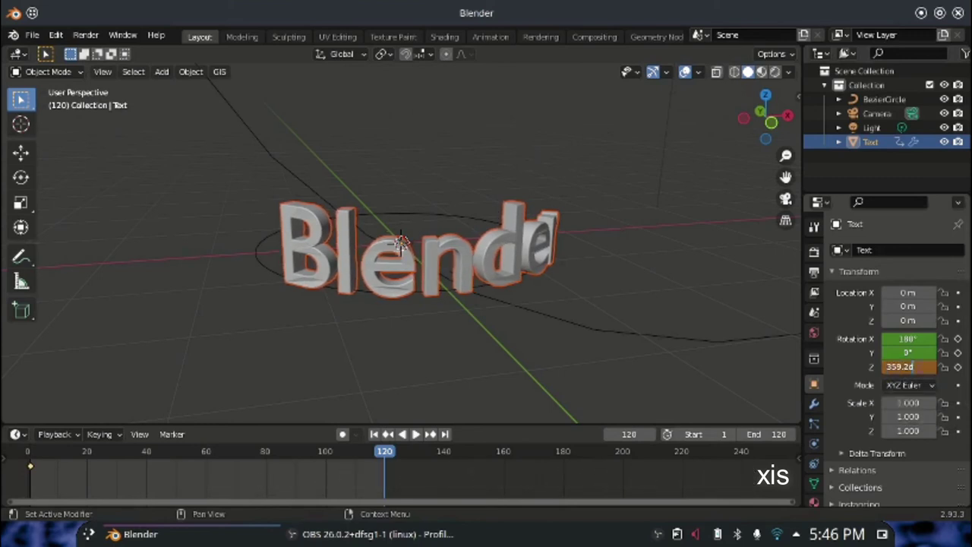
key(Return)
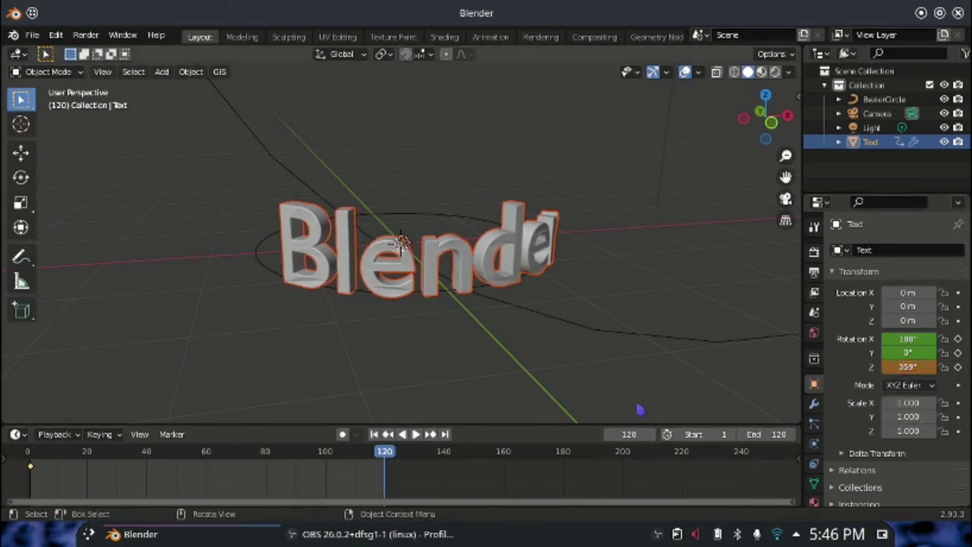
key(i)
Set the interpolation mode of the text's rotation keyframes to Linear
key(space)
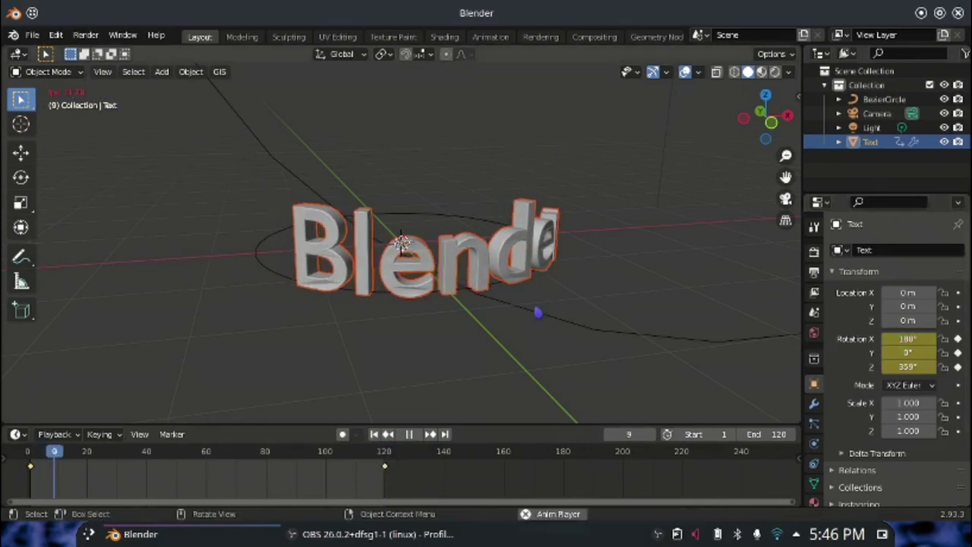
right_click(415, 484)
mouse_move(365, 404)
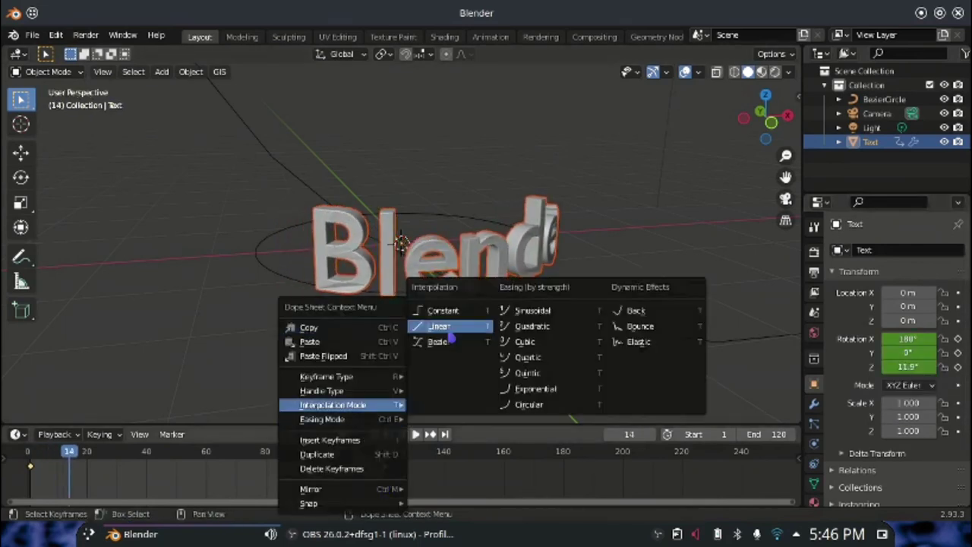
click(433, 324)
Play the text's rotation animation through the camera view
key(KP_0)
key(space)
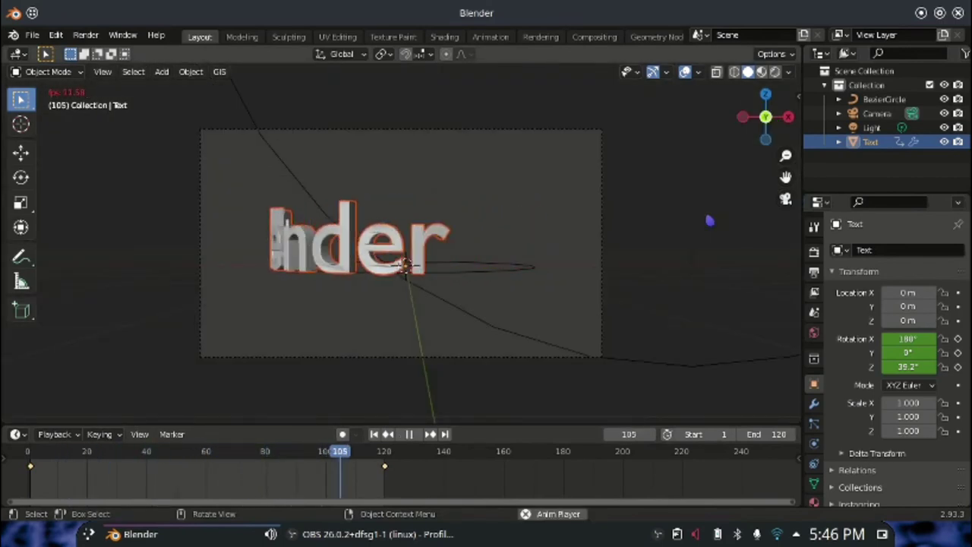
key(space)
Hide the viewport overlays, show rendered shading and preview the glowing text at several points of its rotation
click(686, 72)
click(775, 72)
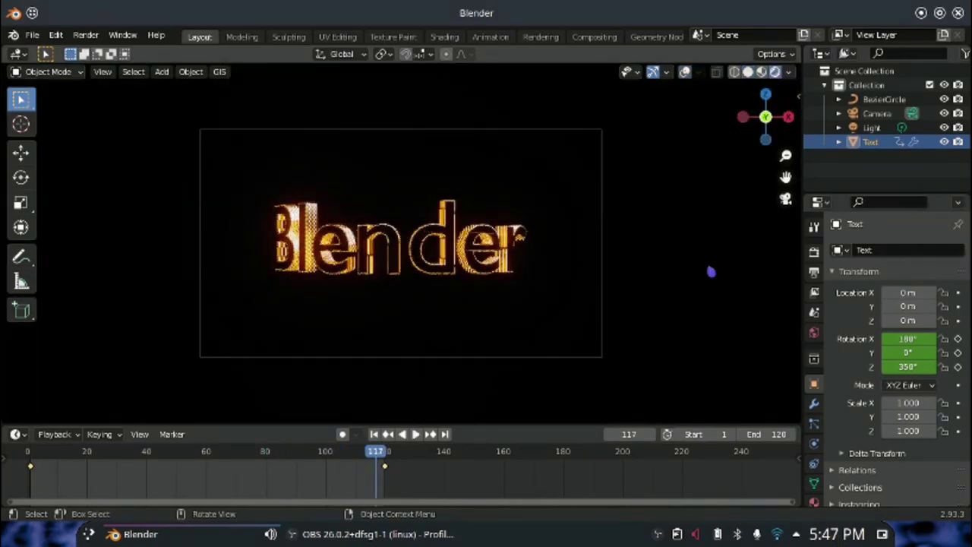
key(space)
key(space)
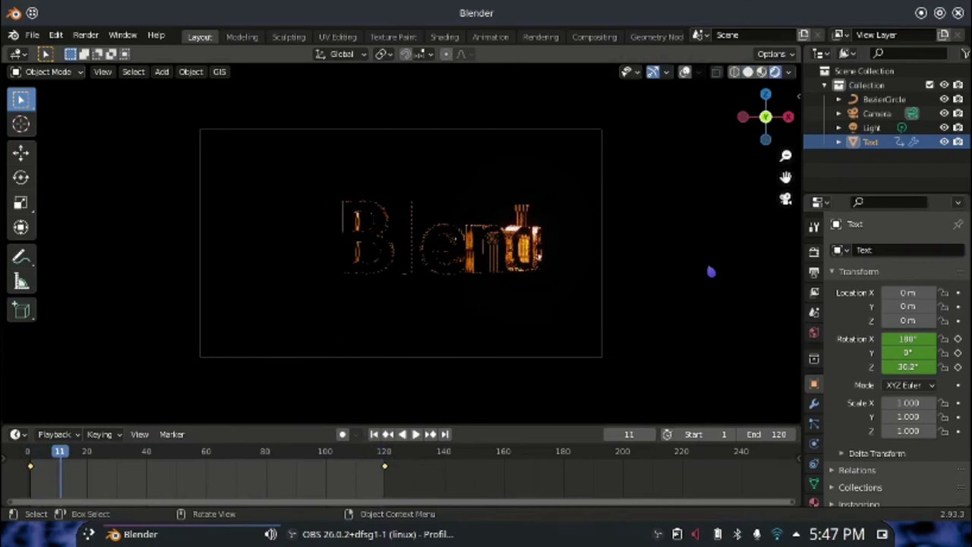
key(space)
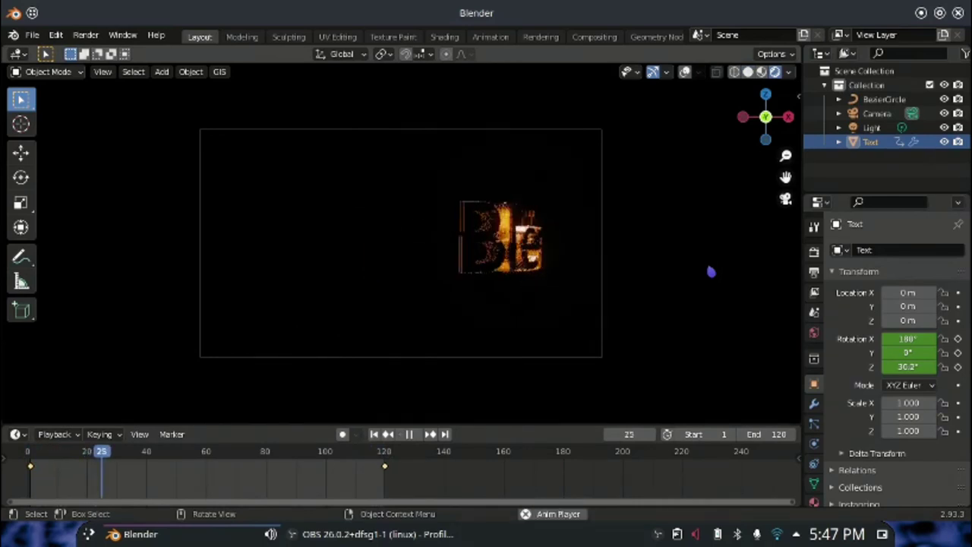
key(space)
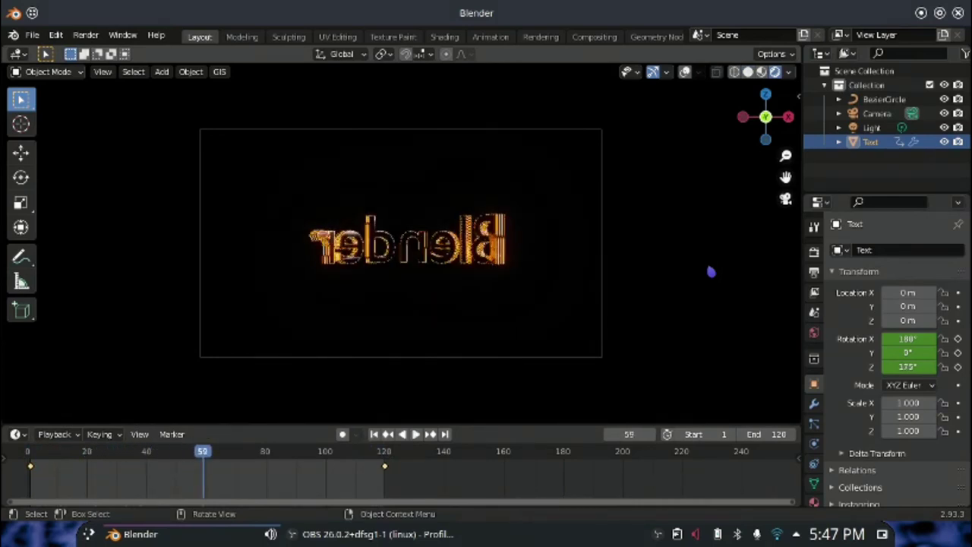
key(space)
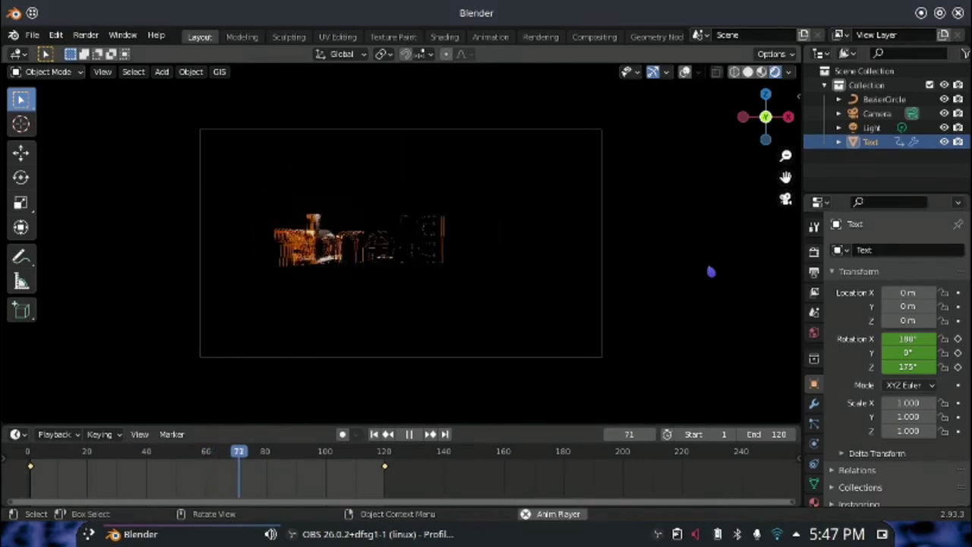
key(space)
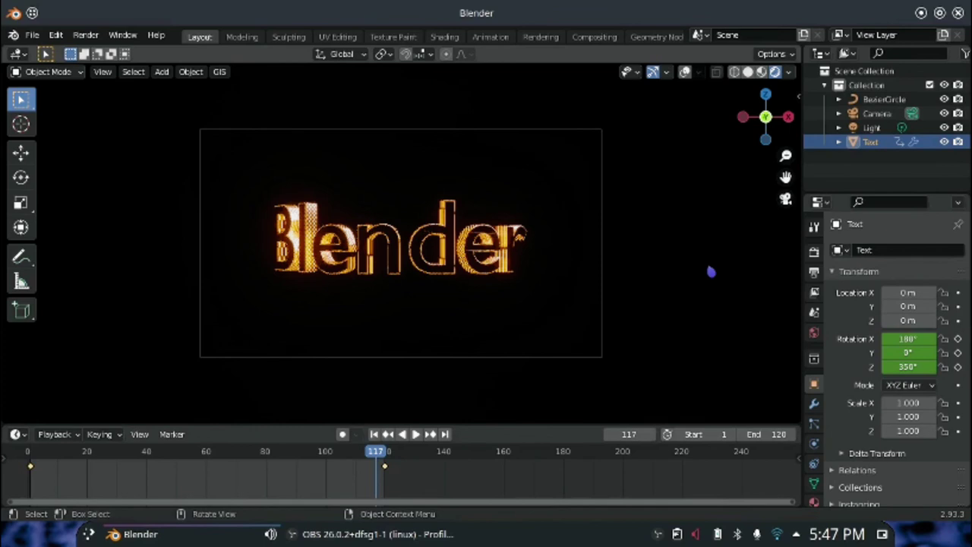
key(space)
key(space)
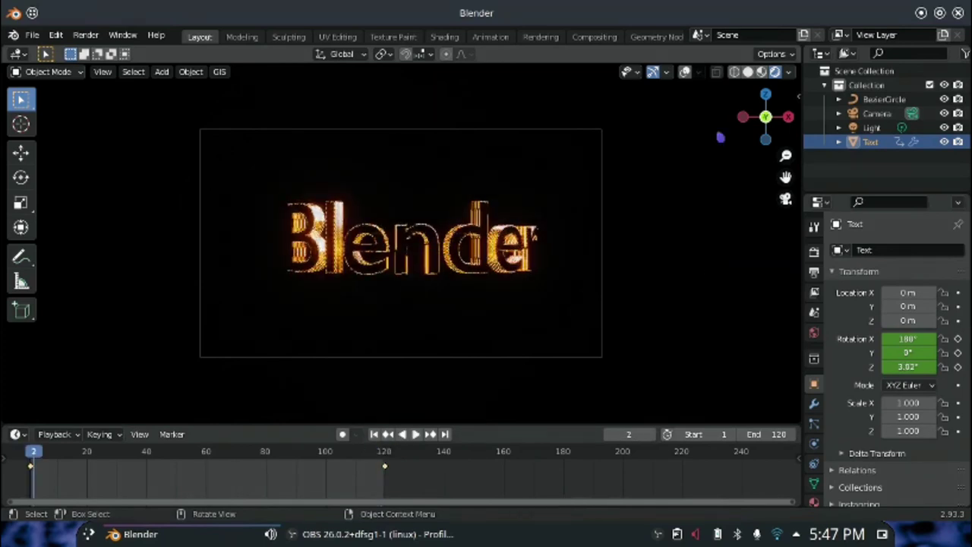
Return the viewport to solid shading and bring up the scene's render output and file format settings
click(747, 72)
click(814, 256)
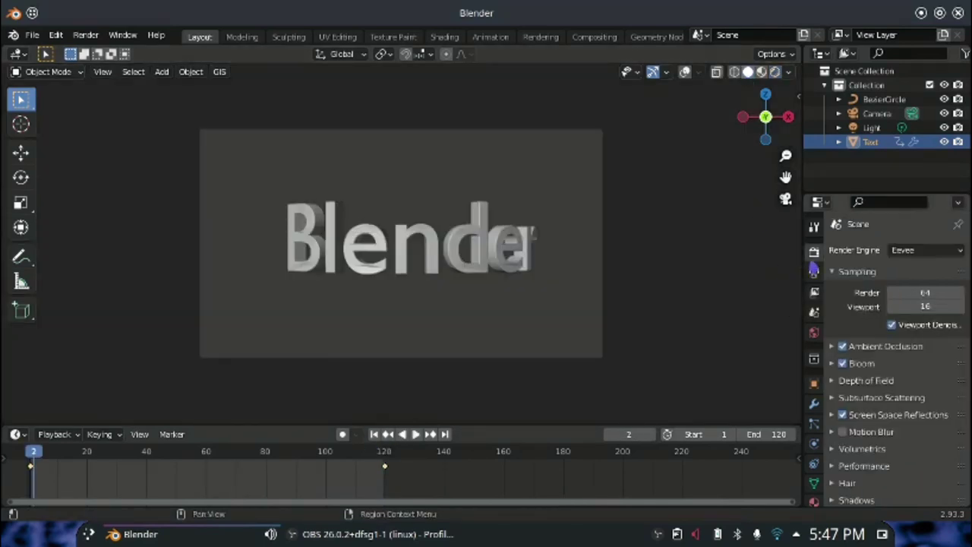
click(813, 272)
scroll(911, 342, down, 8)
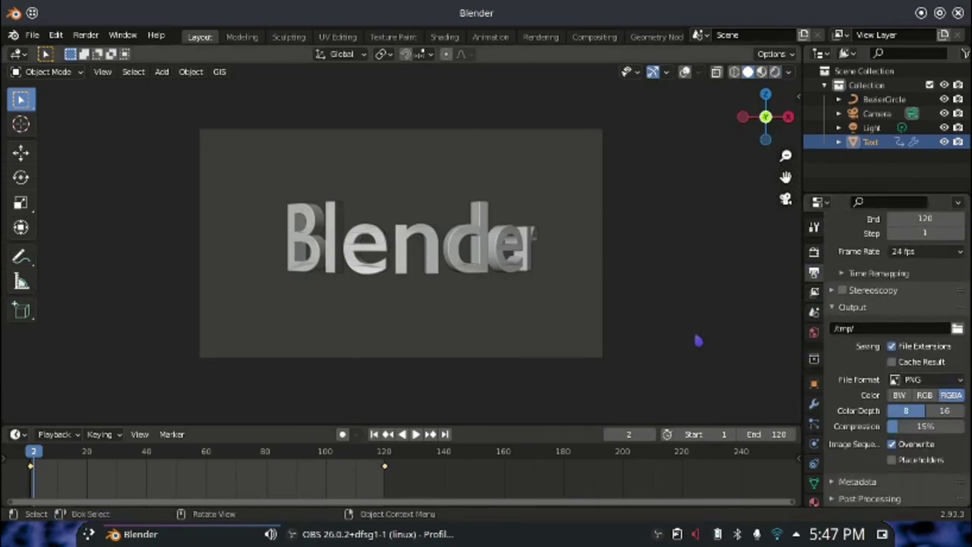
Save the project in the Documents folder as "Logo Animation.blend"
key(ctrl+s)
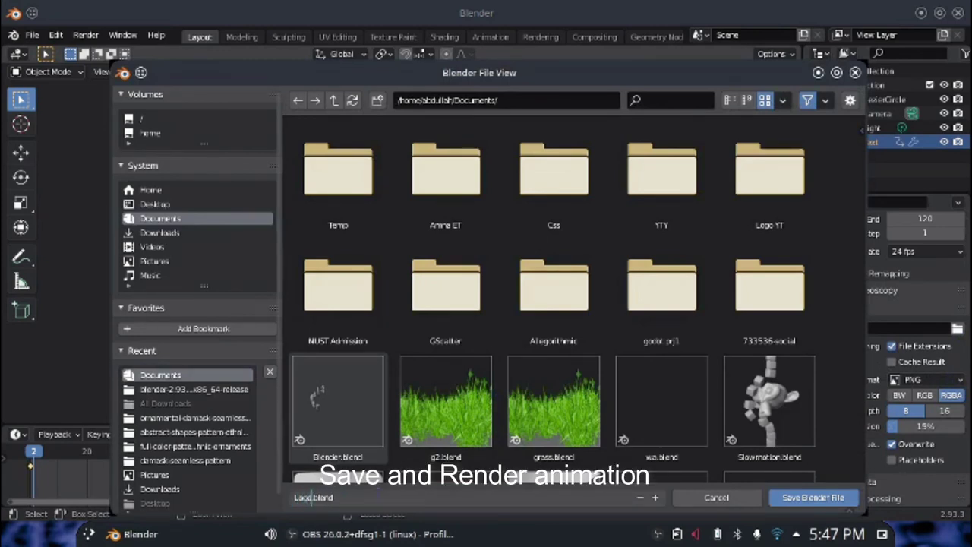
text(Logo Animation)
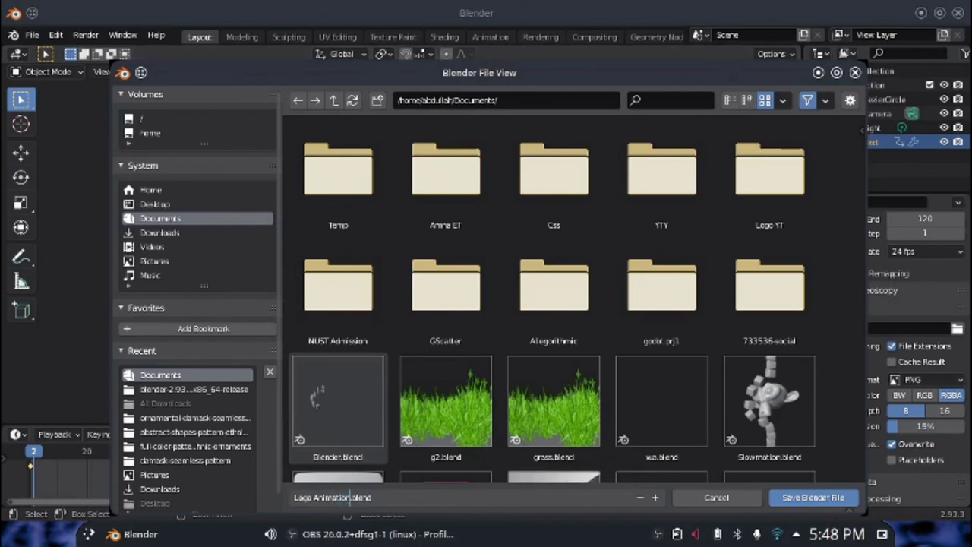
key(Return)
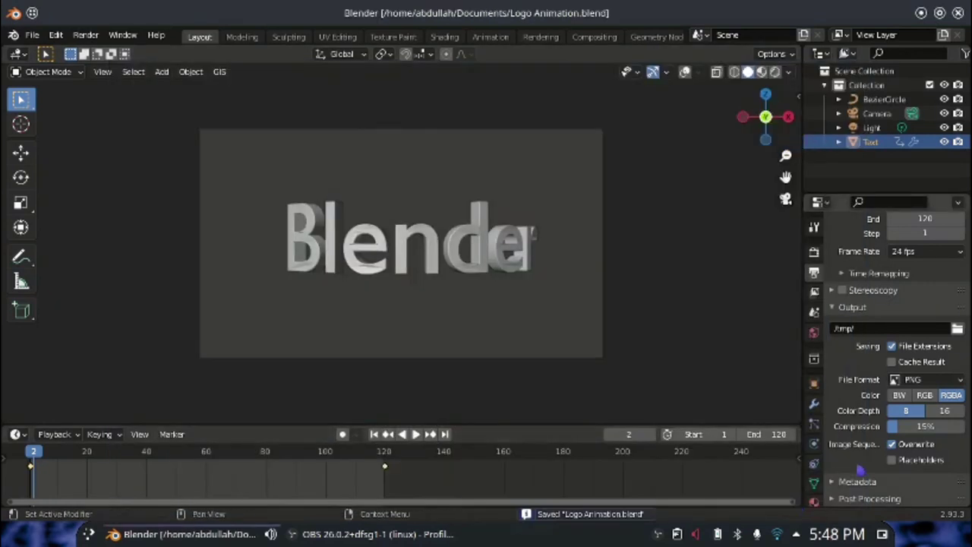
Set the render output folder to Videos and the output file format to FFmpeg Video
click(958, 331)
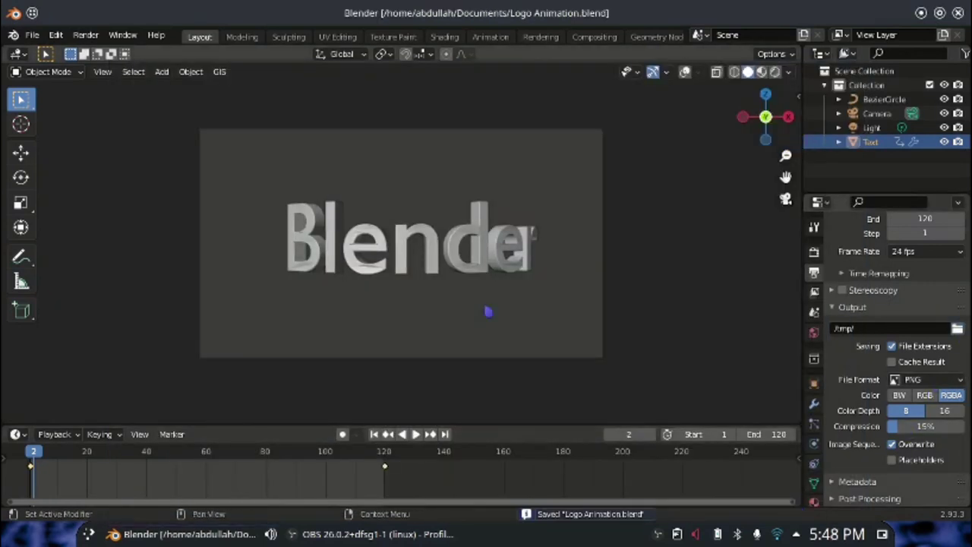
click(152, 247)
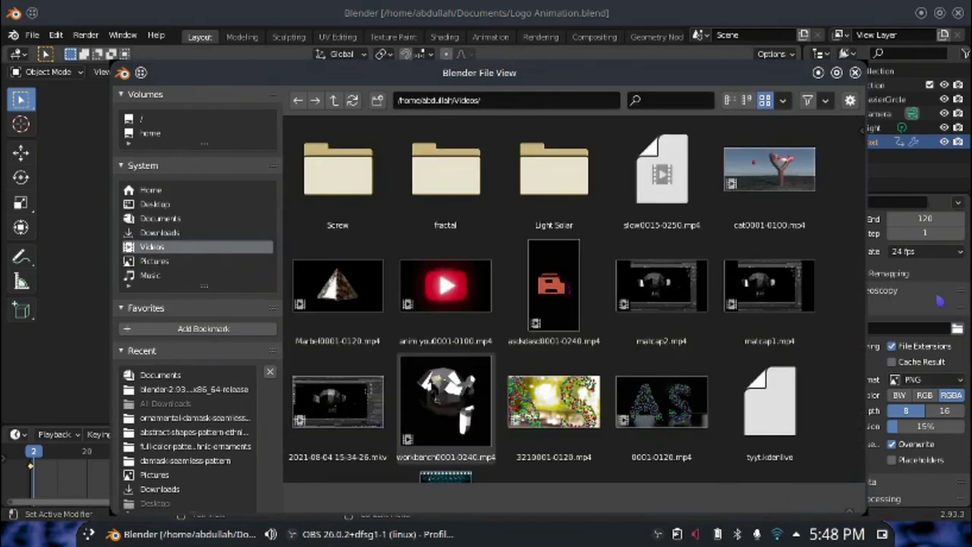
key(Return)
click(928, 379)
click(897, 301)
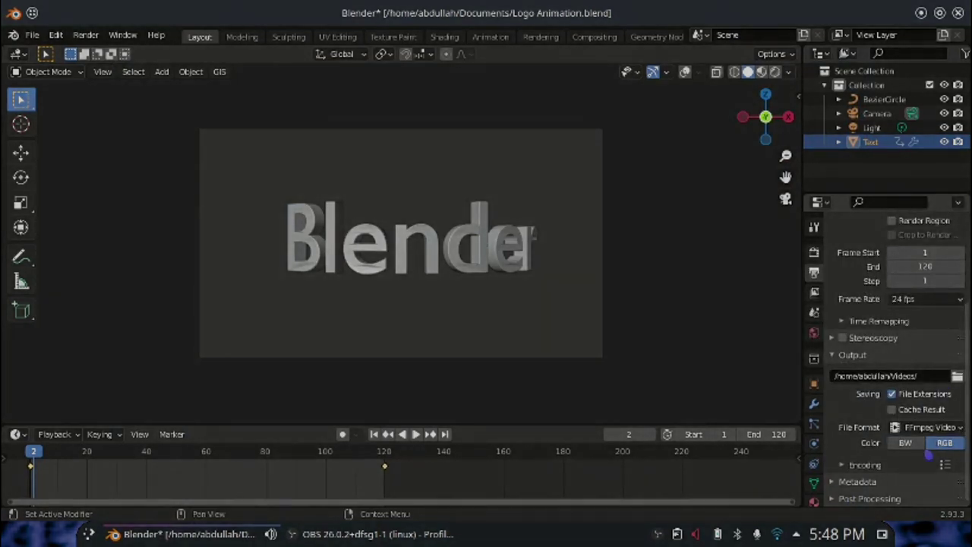
Set the container of the video encoding to MPEG-4
click(865, 464)
scroll(912, 425, down, 3)
click(927, 395)
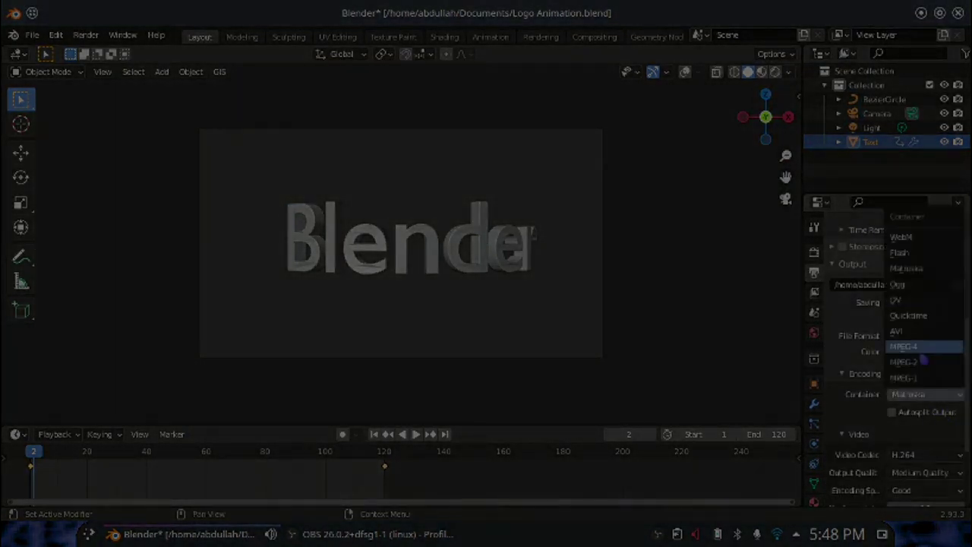
click(921, 353)
scroll(922, 352, down, 3)
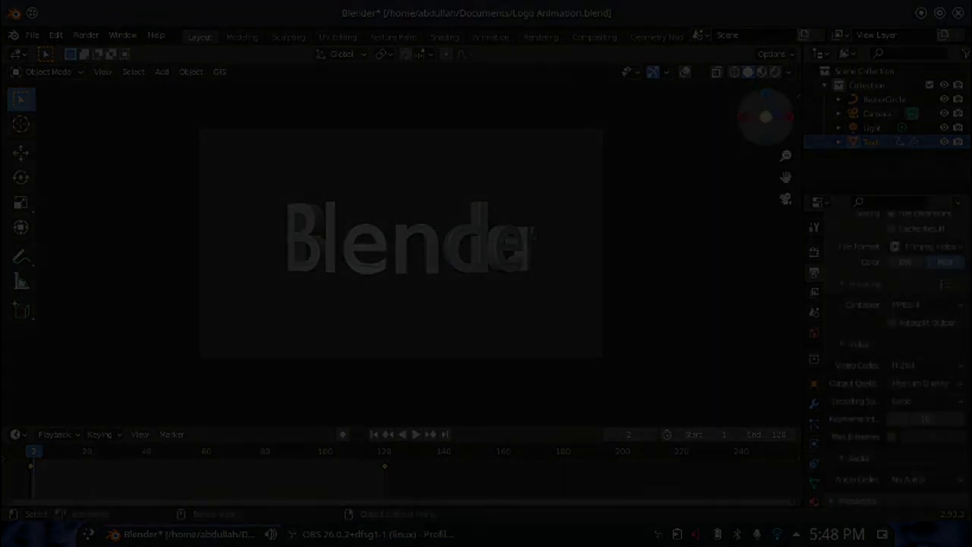